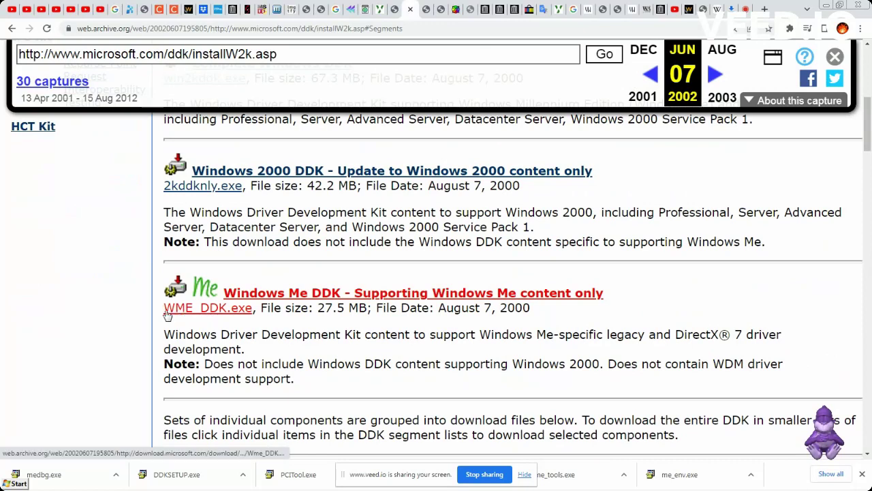
Step: Find the Set-up and Related Files package on the archived Windows DDK page and download DDKSETUP.exe
{"action": "left_click_drag", "start_coordinate": [160, 311], "coordinate": [260, 310]}
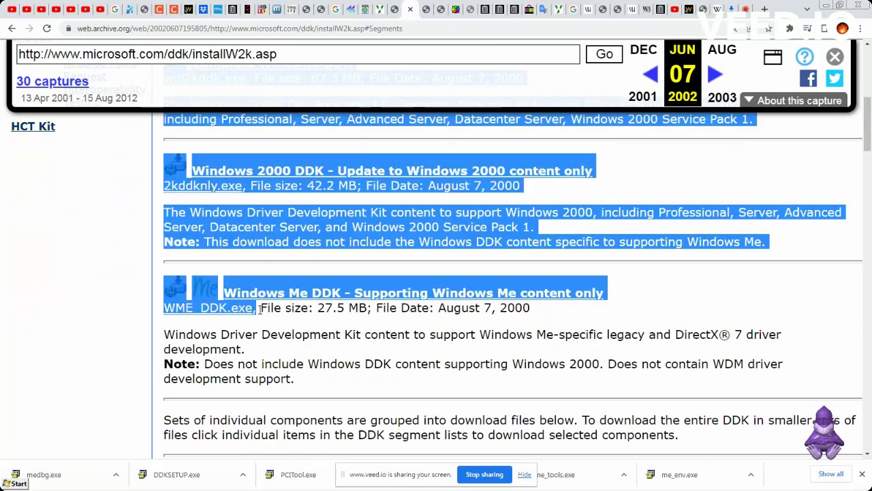
{"action": "left_click", "coordinate": [440, 255]}
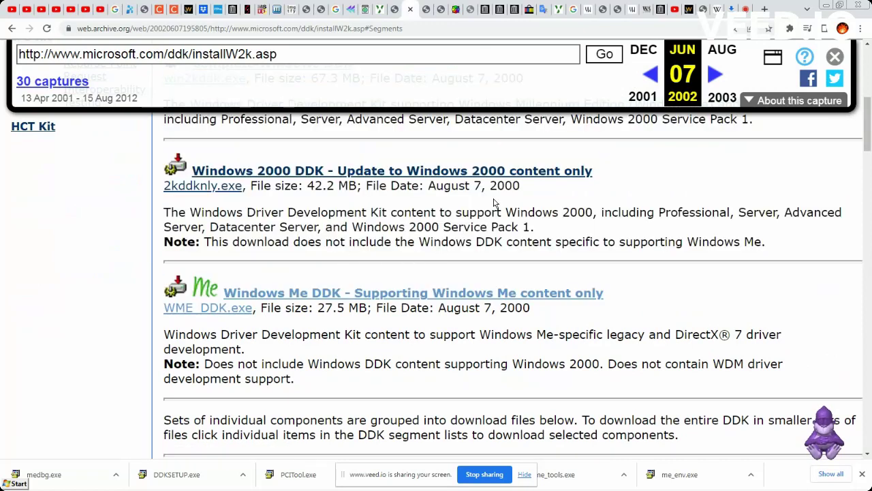
{"action": "scroll", "coordinate": [541, 152], "scroll_direction": "up", "scroll_amount": 5}
{"action": "scroll", "coordinate": [541, 152], "scroll_direction": "down", "scroll_amount": 2}
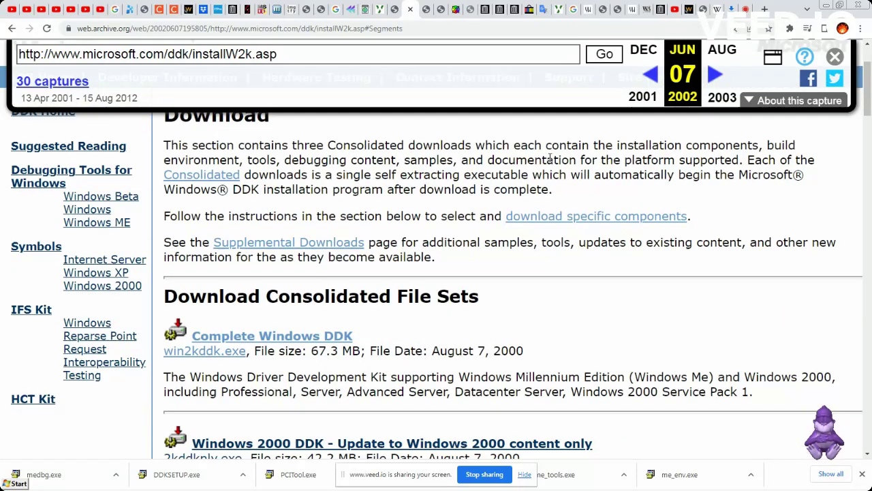
{"action": "left_click", "coordinate": [585, 217]}
{"action": "scroll", "coordinate": [588, 228], "scroll_direction": "up", "scroll_amount": 3}
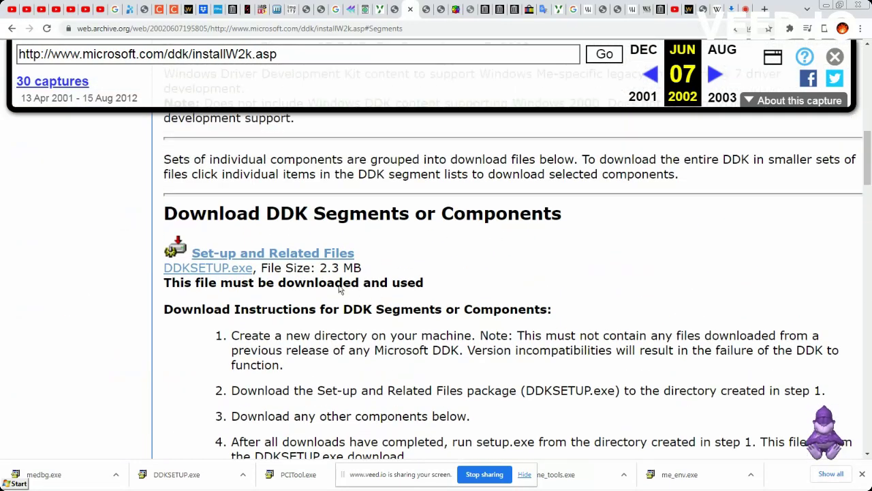
{"action": "left_click", "coordinate": [227, 269]}
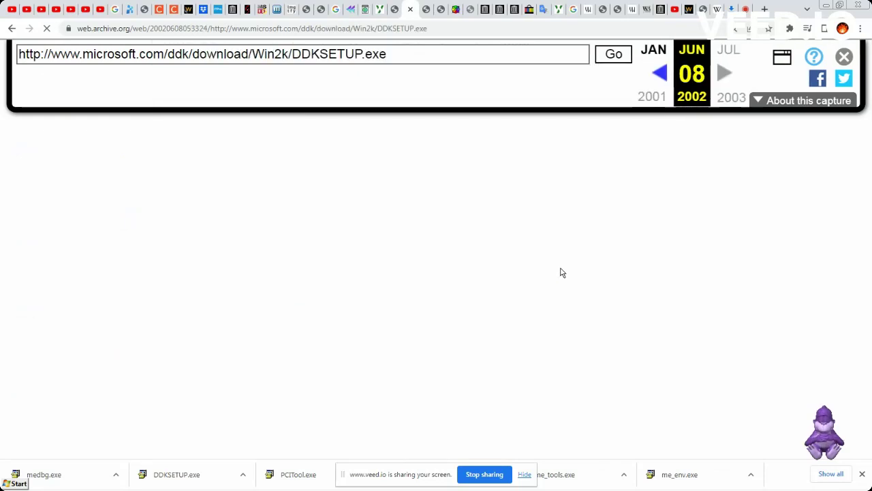
Step: Switch to Driver Development Kit Setup and continue with c:\Wme_DDK as the destination directory
{"action": "key", "text": "alt+Tab"}
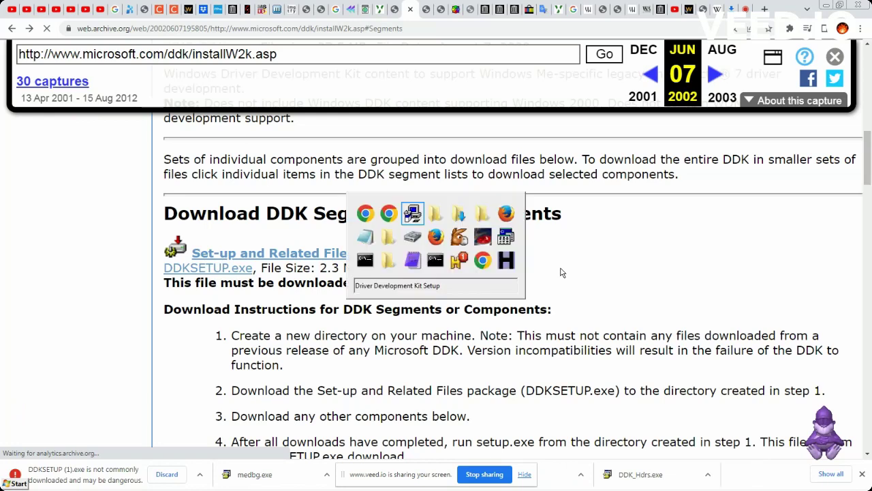
{"action": "key", "text": "alt+Tab"}
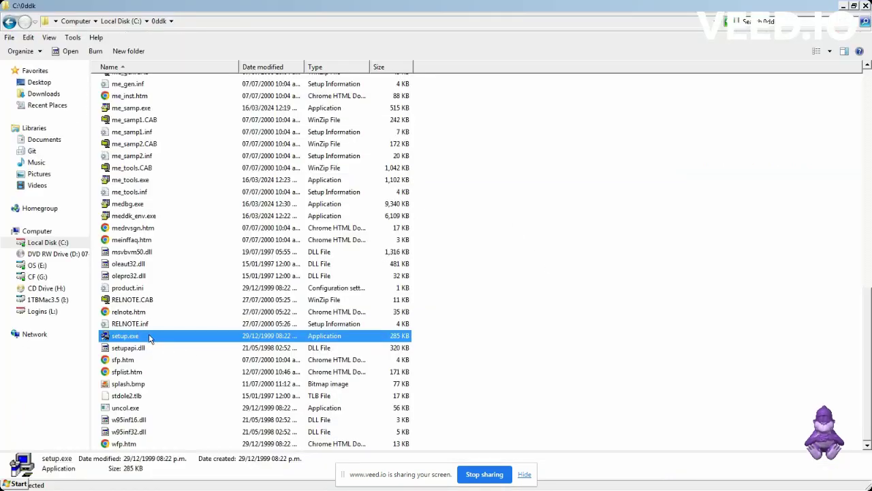
{"action": "key", "text": "alt+Tab"}
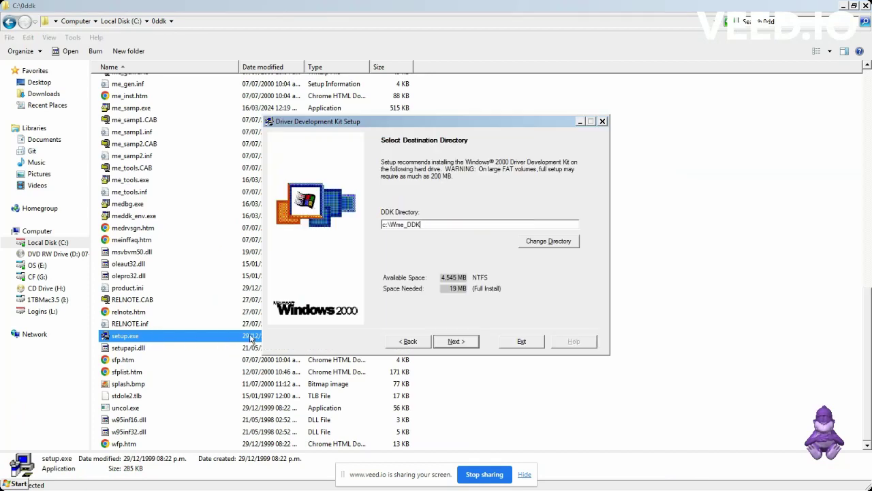
{"action": "left_click", "coordinate": [456, 342]}
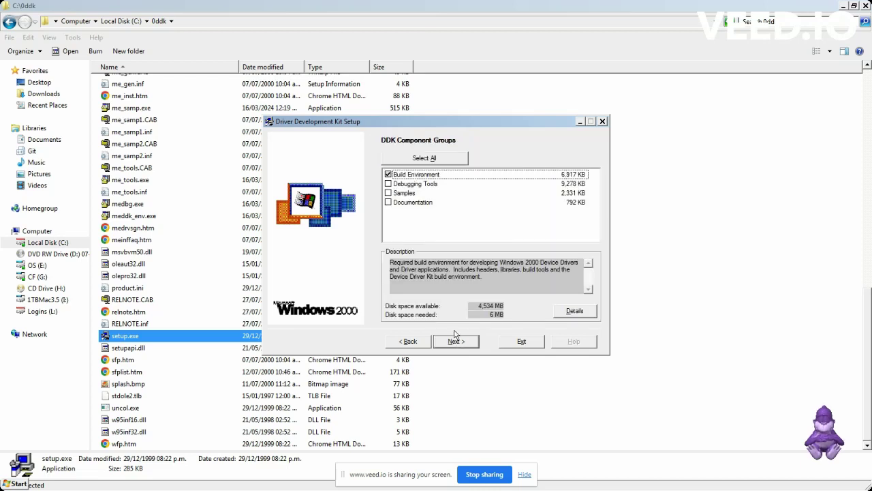
Step: Select all DDK component groups for installation and review the components inside the Build Environment group
{"action": "left_click", "coordinate": [423, 157]}
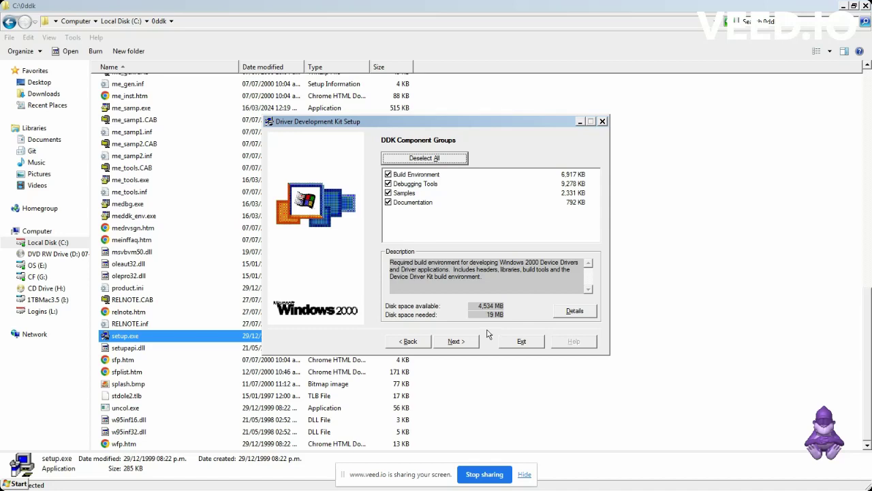
{"action": "left_click", "coordinate": [478, 173]}
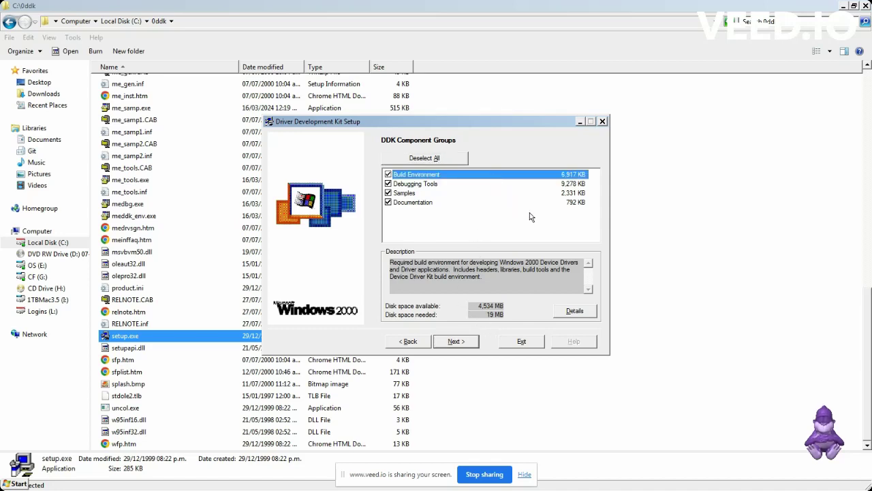
{"action": "left_click", "coordinate": [575, 311]}
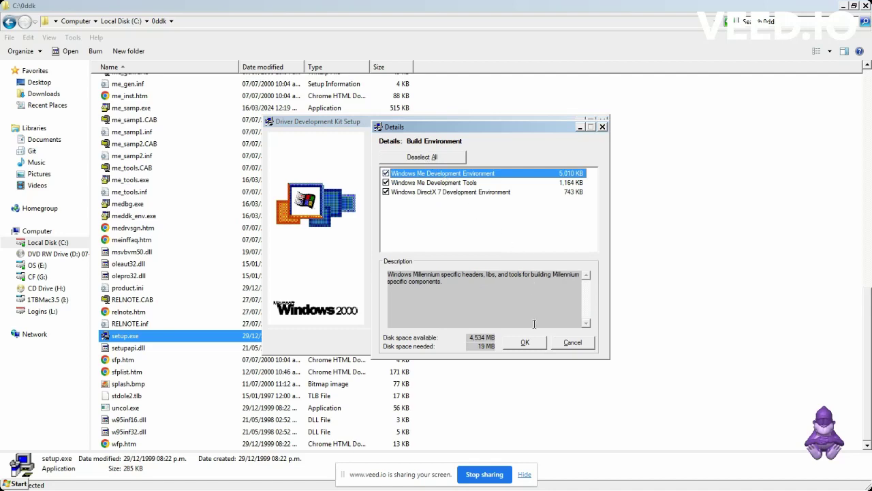
{"action": "key", "text": "Down"}
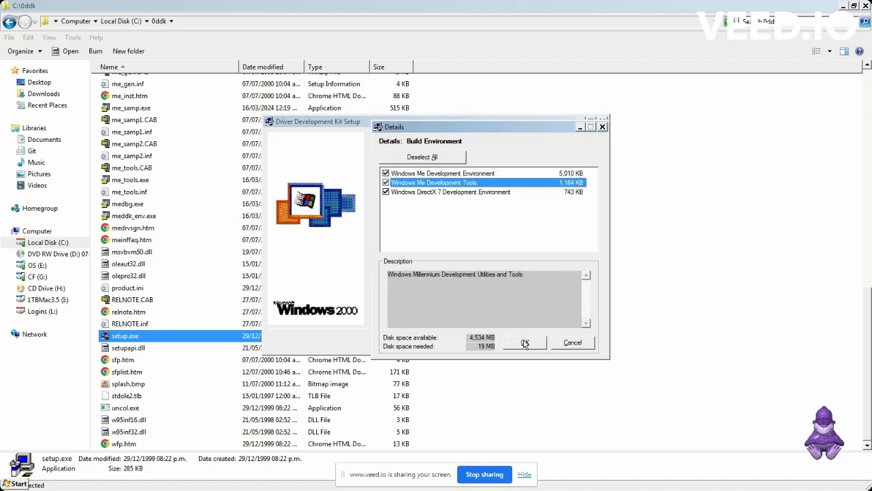
{"action": "key", "text": "Down"}
{"action": "left_click", "coordinate": [524, 342]}
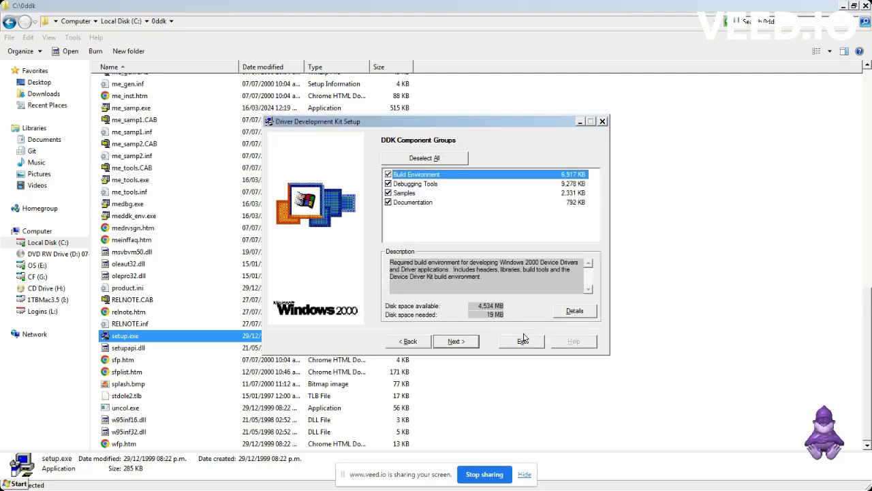
Step: Review the components included in the Debugging Tools and Samples groups
{"action": "left_click", "coordinate": [514, 184]}
{"action": "left_click", "coordinate": [575, 311]}
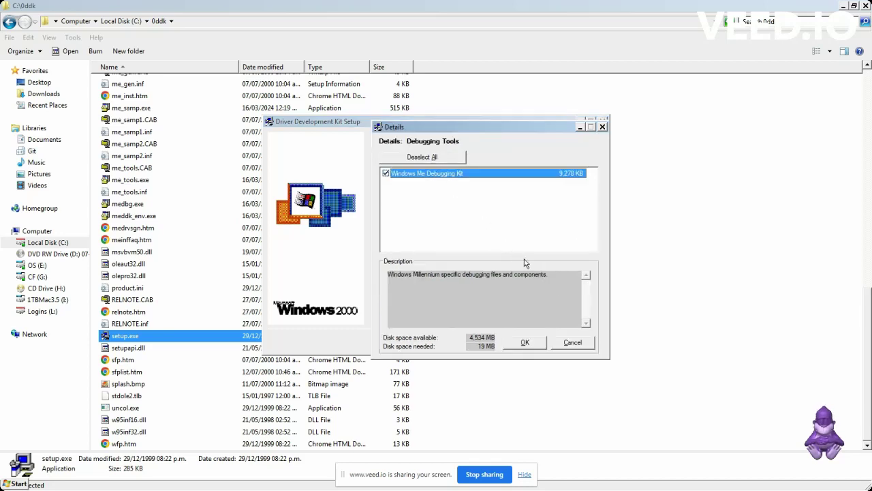
{"action": "left_click", "coordinate": [525, 342]}
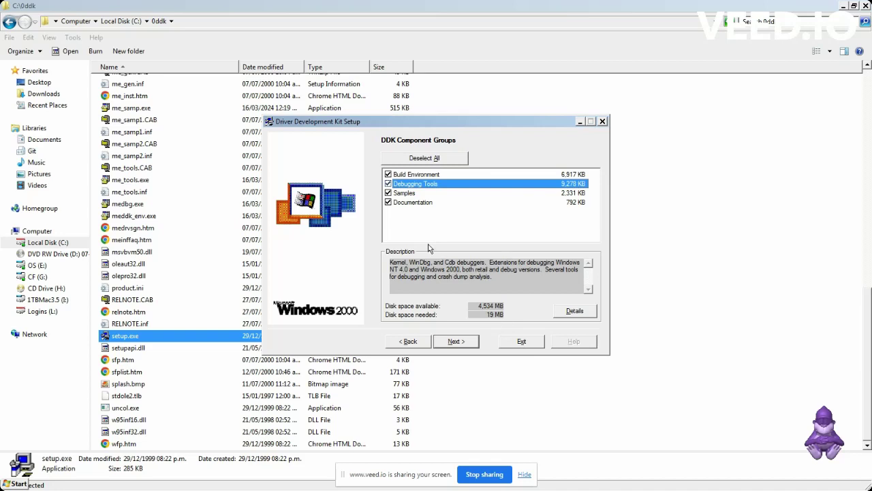
{"action": "left_click", "coordinate": [429, 195]}
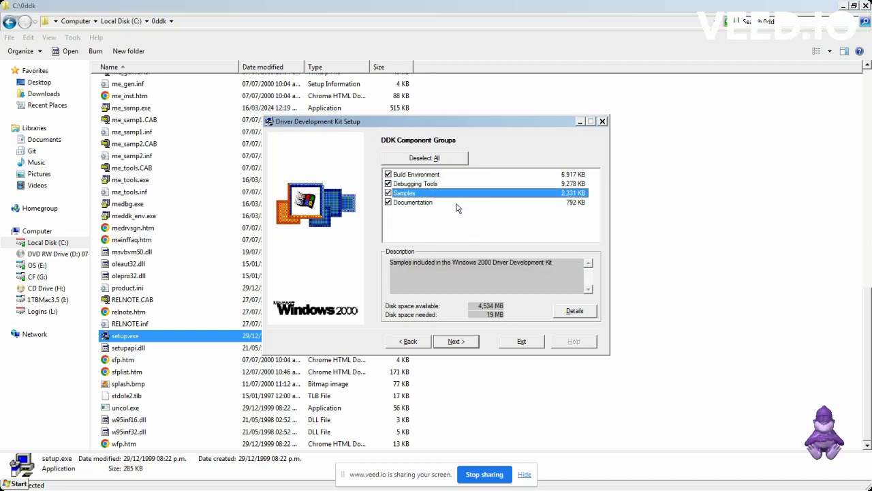
{"action": "left_click", "coordinate": [578, 314]}
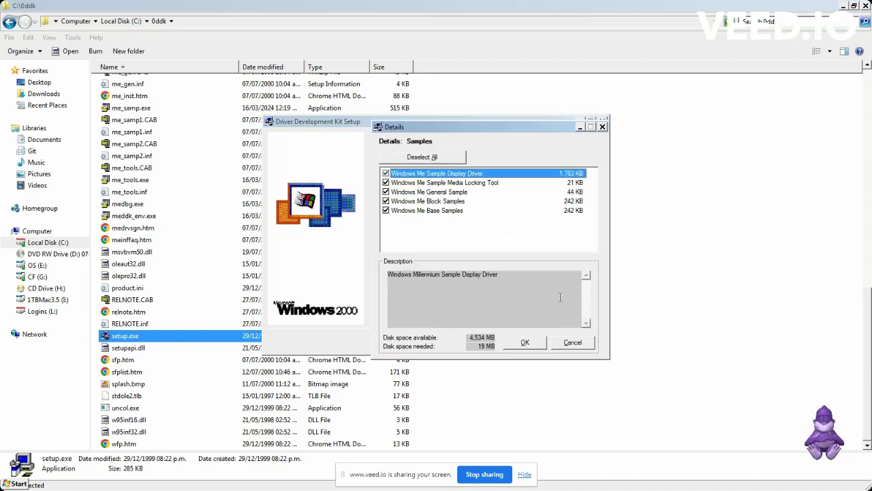
{"action": "left_click", "coordinate": [526, 343]}
Step: Check the Documentation group's details and start installing the selected DDK components
{"action": "left_click", "coordinate": [447, 203]}
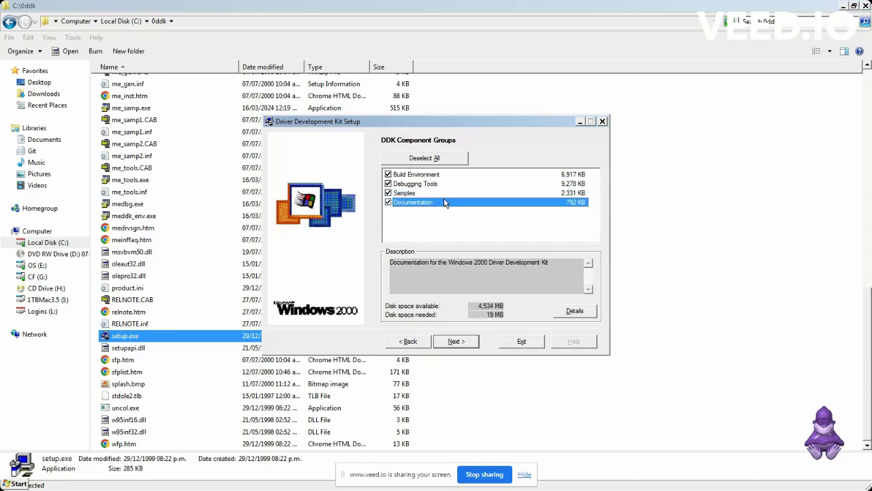
{"action": "left_click", "coordinate": [570, 313]}
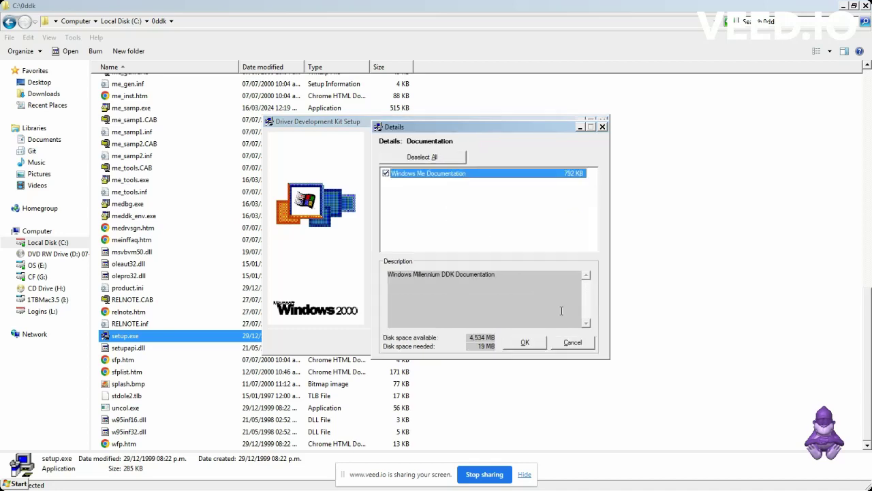
{"action": "left_click", "coordinate": [525, 343]}
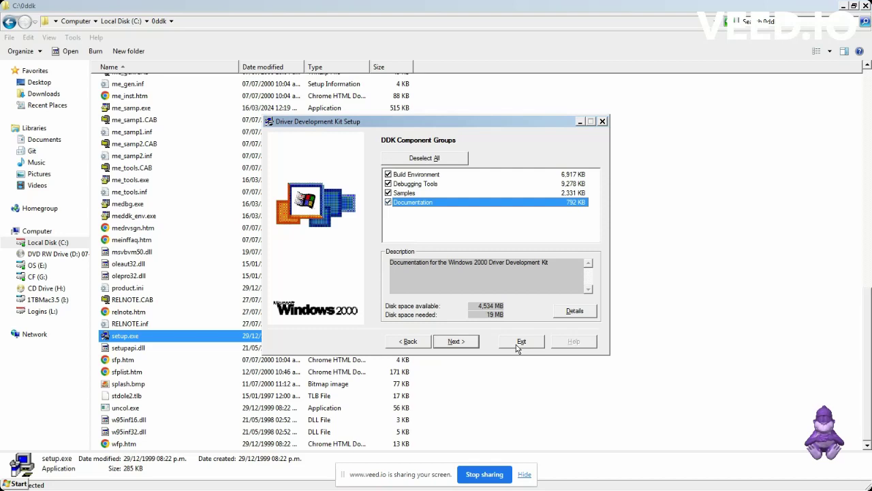
{"action": "left_click", "coordinate": [455, 342]}
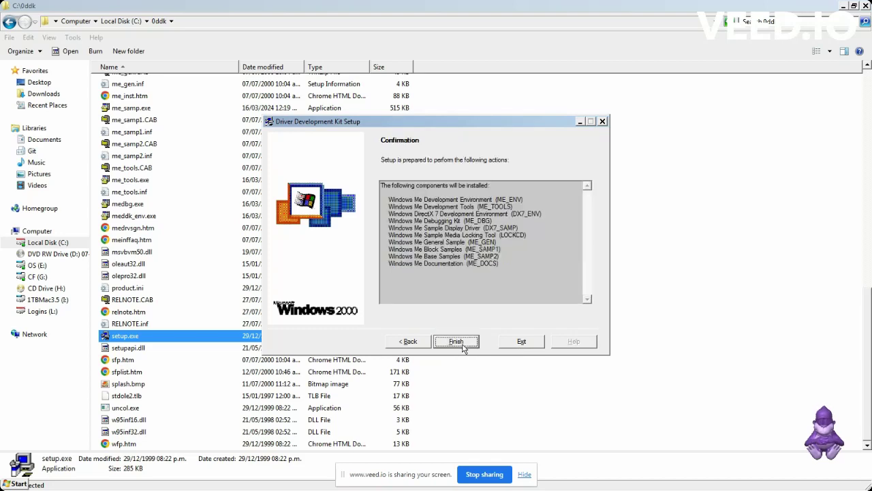
{"action": "left_click", "coordinate": [459, 344]}
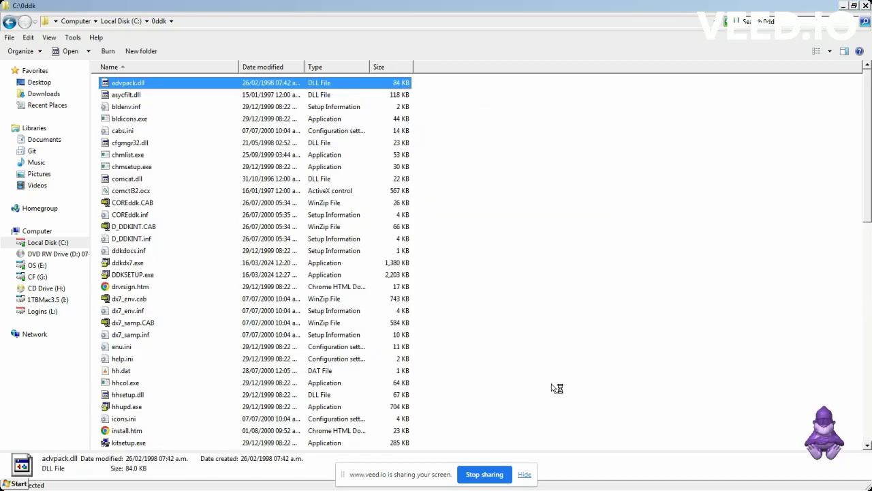
Step: Select the downloaded packages ddkdx7.exe and DDKSETUP.exe in the C:\0ddk folder
{"action": "key", "text": "Down"}
{"action": "key", "text": "Down"}
{"action": "key", "text": "Down"}
{"action": "key", "text": "Down"}
{"action": "key", "text": "Down"}
{"action": "key", "text": "Down"}
{"action": "key", "text": "Down"}
{"action": "key", "text": "Down"}
{"action": "key", "text": "Down"}
{"action": "key", "text": "Down"}
{"action": "key", "text": "Down"}
{"action": "key", "text": "Down"}
{"action": "key", "text": "Down"}
{"action": "key", "text": "Down"}
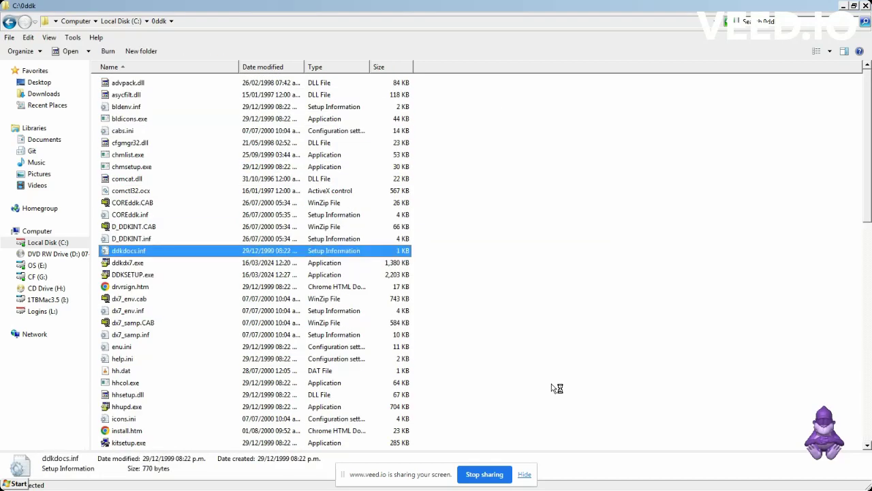
{"action": "key", "text": "Down"}
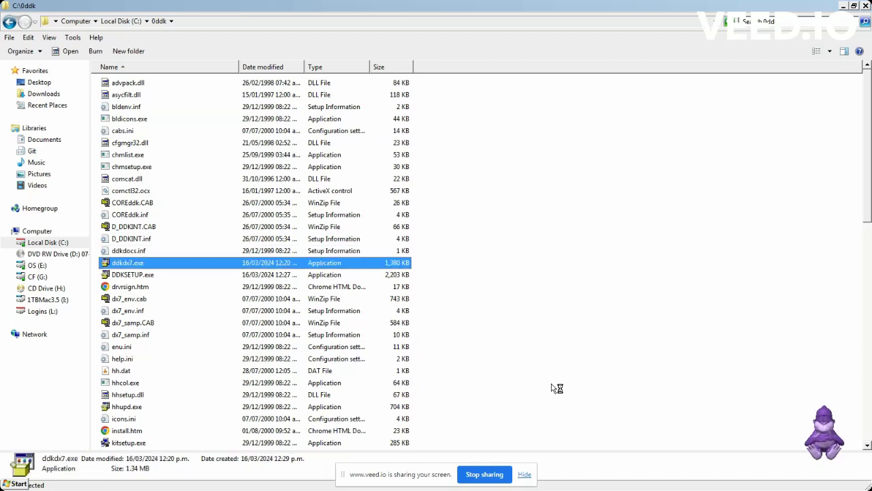
{"action": "key", "text": "shift+Down"}
Step: Add me_docs.exe to the current file selection, keeping the files already selected
{"action": "key", "text": "ctrl+Down"}
{"action": "key", "text": "ctrl+Down"}
{"action": "key", "text": "ctrl+Down"}
{"action": "key", "text": "ctrl+Down"}
{"action": "key", "text": "ctrl+Down"}
{"action": "key", "text": "ctrl+Down"}
{"action": "key", "text": "ctrl+Down"}
{"action": "key", "text": "ctrl+Down"}
{"action": "key", "text": "ctrl+Down"}
{"action": "key", "text": "ctrl+Down"}
{"action": "key", "text": "ctrl+Down"}
{"action": "key", "text": "ctrl+Down"}
{"action": "key", "text": "ctrl+Down"}
{"action": "key", "text": "ctrl+Down"}
{"action": "key", "text": "ctrl+Down"}
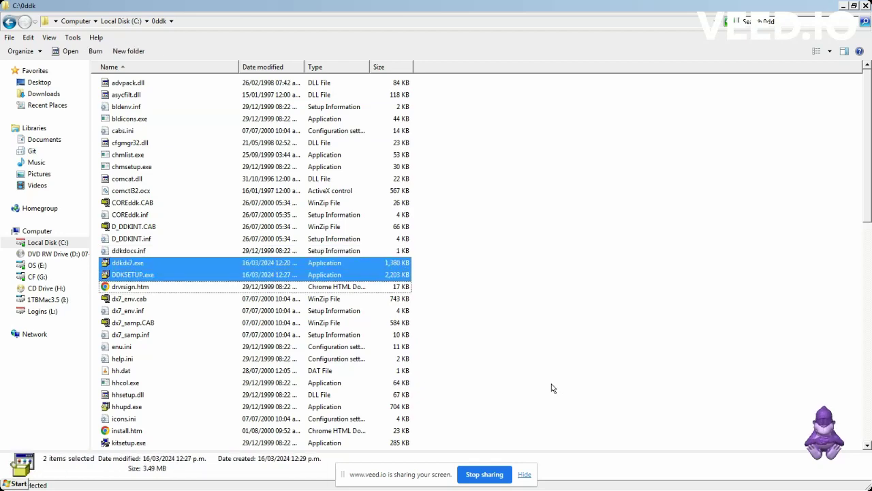
{"action": "key", "text": "ctrl+Down"}
{"action": "key", "text": "ctrl+Down"}
{"action": "key", "text": "ctrl+Down"}
{"action": "key", "text": "ctrl+Down"}
{"action": "key", "text": "ctrl+Down"}
{"action": "key", "text": "ctrl+Down"}
{"action": "key", "text": "ctrl+Down"}
{"action": "key", "text": "ctrl+Down"}
{"action": "key", "text": "ctrl+Down"}
{"action": "key", "text": "ctrl+Down"}
{"action": "key", "text": "ctrl+Down"}
{"action": "key", "text": "ctrl+Down"}
{"action": "key", "text": "ctrl+Down"}
{"action": "key", "text": "ctrl+Down"}
{"action": "key", "text": "ctrl+Down"}
{"action": "key", "text": "ctrl+Down"}
{"action": "key", "text": "ctrl+Down"}
{"action": "key", "text": "ctrl+Down"}
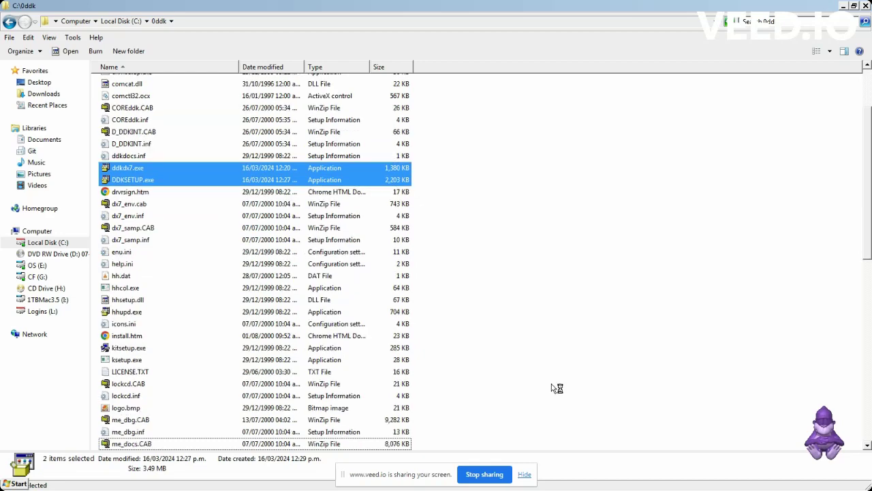
{"action": "key", "text": "ctrl+Up"}
{"action": "key", "text": "ctrl+Up"}
{"action": "key", "text": "ctrl+Up"}
{"action": "key", "text": "ctrl+Up"}
{"action": "key", "text": "ctrl+Up"}
{"action": "key", "text": "ctrl+Up"}
{"action": "key", "text": "ctrl+Up"}
{"action": "key", "text": "ctrl+Up"}
{"action": "key", "text": "ctrl+Up"}
{"action": "key", "text": "ctrl+Up"}
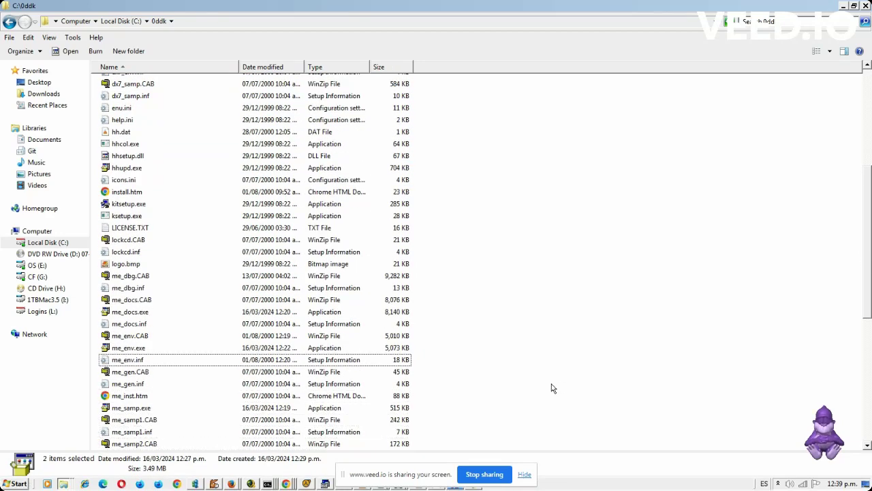
{"action": "key", "text": "ctrl+space"}
Step: Extend the file selection with the downloaded packages me_env.exe and me_samp.exe
{"action": "key", "text": "ctrl+Down"}
{"action": "key", "text": "ctrl+Down"}
{"action": "key", "text": "ctrl+Down"}
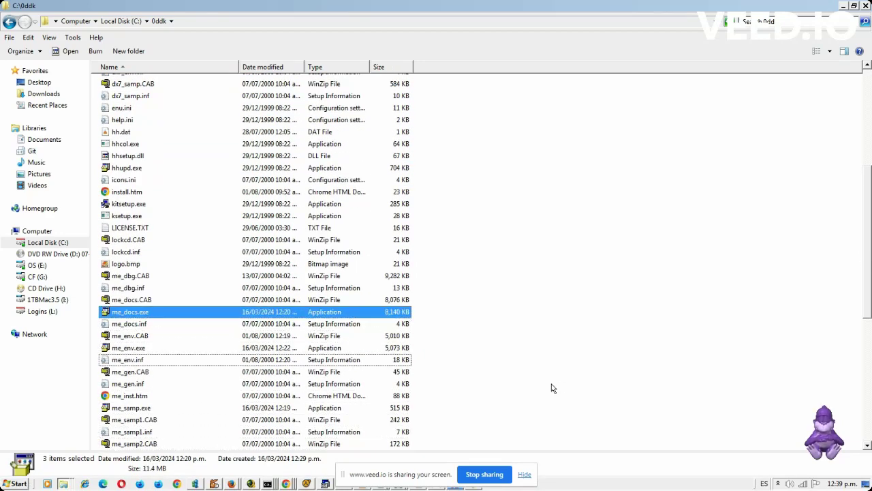
{"action": "key", "text": "ctrl+space"}
{"action": "key", "text": "ctrl+Down"}
{"action": "key", "text": "ctrl+Down"}
{"action": "key", "text": "ctrl+Down"}
{"action": "key", "text": "ctrl+Down"}
{"action": "key", "text": "ctrl+Down"}
{"action": "key", "text": "ctrl+space"}
Step: Include me_tools.exe in the multiple selection of downloaded DDK packages
{"action": "key", "text": "ctrl+Down"}
{"action": "key", "text": "ctrl+Down"}
{"action": "key", "text": "ctrl+Down"}
{"action": "key", "text": "ctrl+Down"}
{"action": "key", "text": "ctrl+Down"}
{"action": "key", "text": "ctrl+Down"}
{"action": "key", "text": "ctrl+Down"}
{"action": "key", "text": "ctrl+Down"}
{"action": "key", "text": "ctrl+Down"}
{"action": "key", "text": "ctrl+Down"}
{"action": "key", "text": "ctrl+Down"}
{"action": "key", "text": "ctrl+Down"}
{"action": "key", "text": "ctrl+Down"}
{"action": "key", "text": "ctrl+Down"}
{"action": "key", "text": "ctrl+Down"}
{"action": "key", "text": "ctrl+Down"}
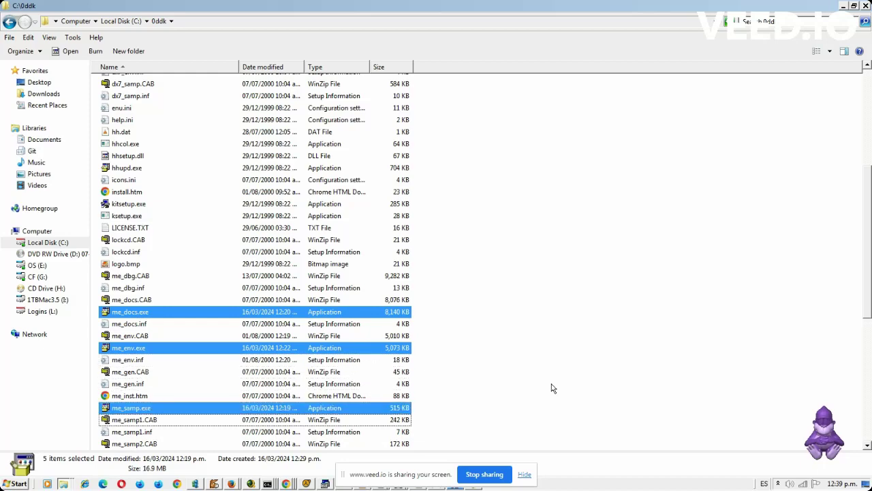
{"action": "key", "text": "ctrl+Up"}
{"action": "key", "text": "ctrl+Up"}
{"action": "key", "text": "ctrl+Up"}
{"action": "key", "text": "ctrl+Up"}
{"action": "key", "text": "ctrl+Up"}
{"action": "key", "text": "ctrl+Up"}
{"action": "key", "text": "ctrl+Up"}
{"action": "key", "text": "ctrl+Up"}
{"action": "key", "text": "ctrl+Up"}
{"action": "key", "text": "ctrl+Up"}
{"action": "key", "text": "ctrl+Up"}
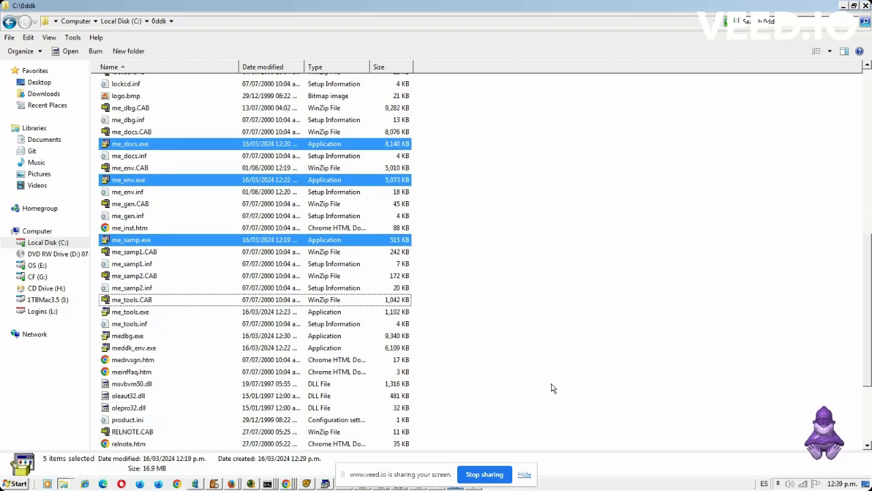
{"action": "key", "text": "ctrl+Down"}
{"action": "key", "text": "ctrl+space"}
Step: Add the medbg.exe and meddk_env.exe packages to the file selection
{"action": "key", "text": "ctrl+Down"}
{"action": "key", "text": "ctrl+Down"}
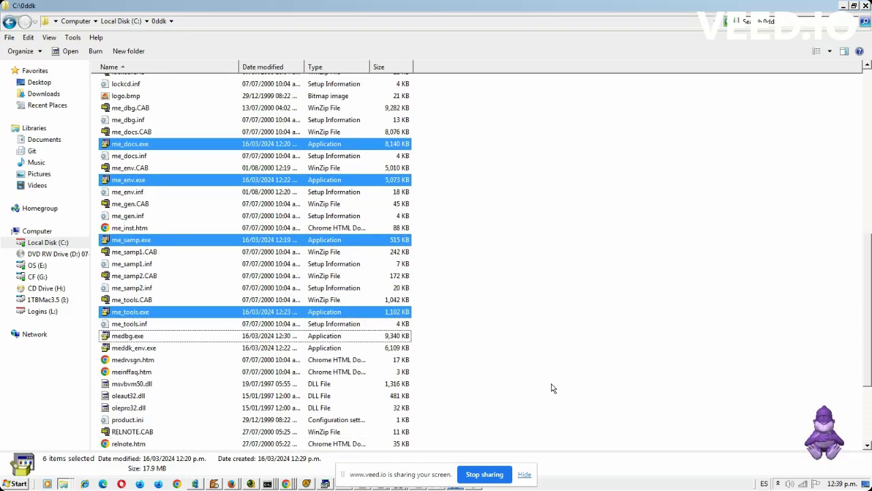
{"action": "key", "text": "ctrl+space"}
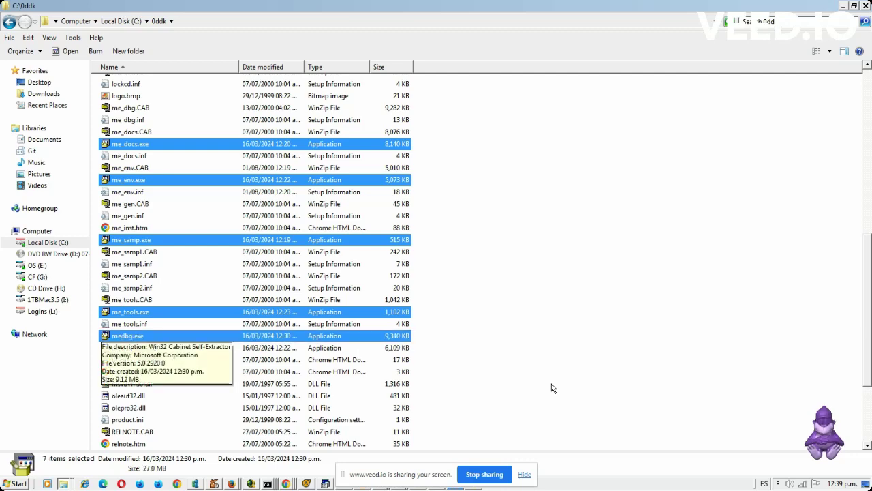
{"action": "key", "text": "ctrl+Down"}
{"action": "key", "text": "ctrl+space"}
Step: Look through the remaining files in the C:\0ddk list down to its end, keeping the current multiple selection
{"action": "key", "text": "ctrl+Down"}
{"action": "key", "text": "ctrl+Down"}
{"action": "key", "text": "ctrl+Down"}
{"action": "key", "text": "ctrl+Down"}
{"action": "key", "text": "ctrl+Down"}
{"action": "key", "text": "ctrl+Down"}
{"action": "key", "text": "ctrl+Down"}
{"action": "key", "text": "ctrl+Down"}
{"action": "key", "text": "ctrl+Down"}
{"action": "key", "text": "ctrl+Down"}
{"action": "key", "text": "ctrl+Down"}
{"action": "key", "text": "ctrl+Down"}
{"action": "key", "text": "ctrl+Down"}
{"action": "key", "text": "ctrl+Down"}
{"action": "key", "text": "ctrl+Down"}
{"action": "key", "text": "ctrl+Down"}
{"action": "key", "text": "ctrl+Down"}
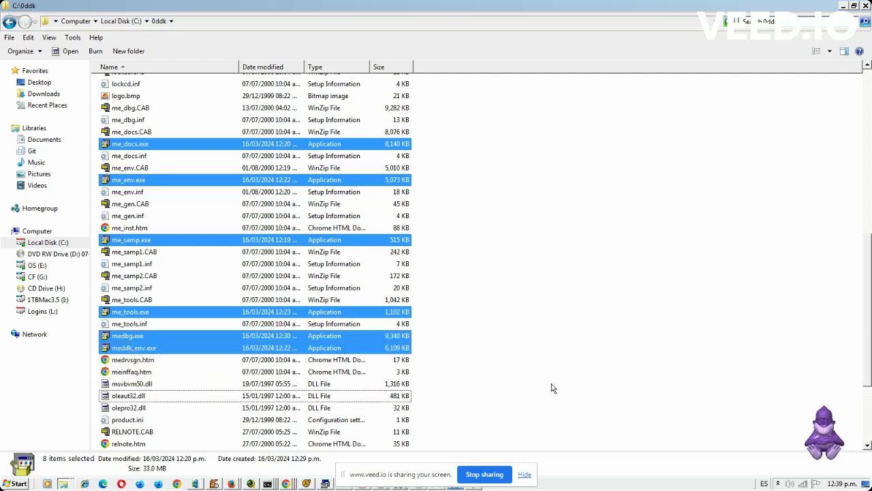
{"action": "key", "text": "ctrl+Down"}
{"action": "key", "text": "ctrl+Down"}
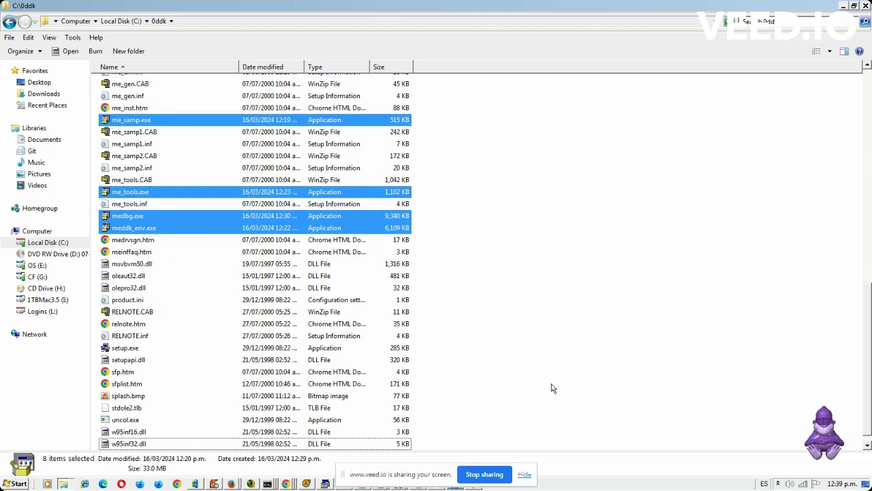
{"action": "key", "text": "ctrl+Up"}
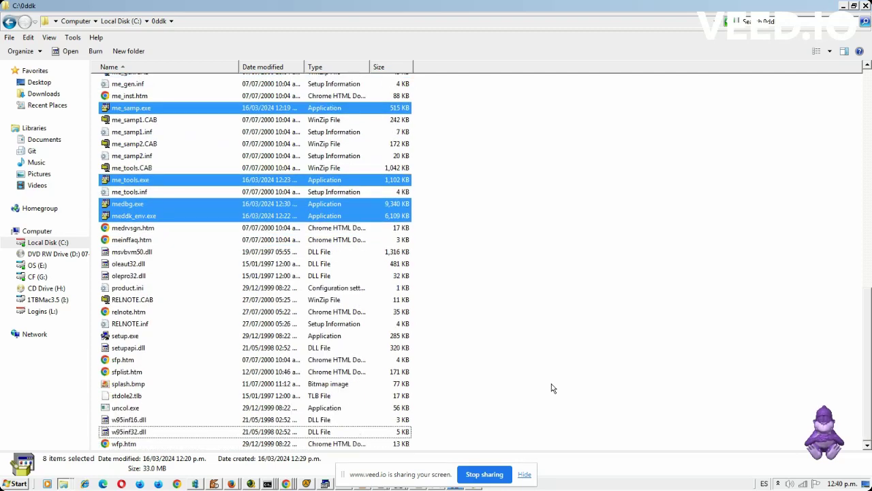
Step: Switch to Driver Development Kit Setup, continue past the setup results and exit the completed installation
{"action": "key", "text": "alt+Tab"}
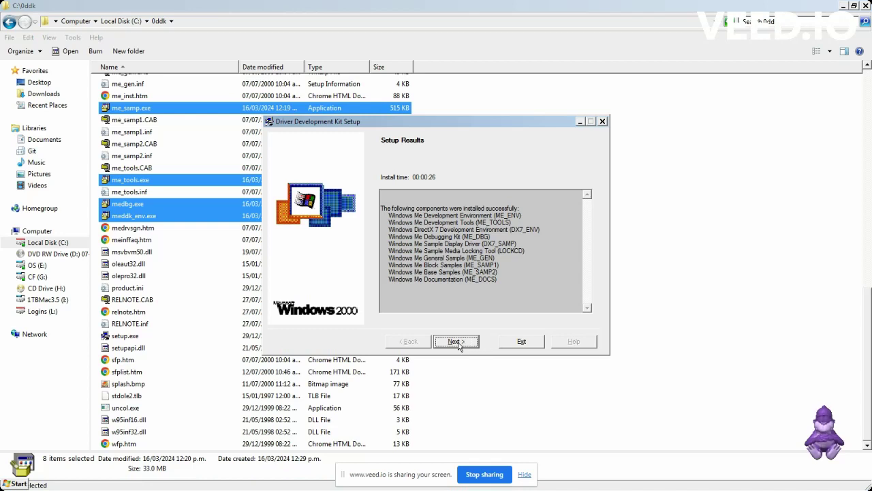
{"action": "left_click", "coordinate": [458, 343]}
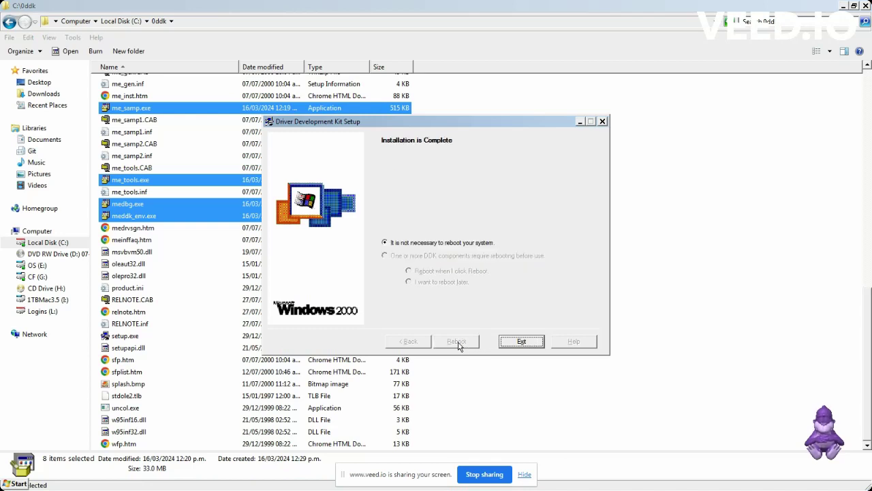
{"action": "left_click", "coordinate": [515, 343]}
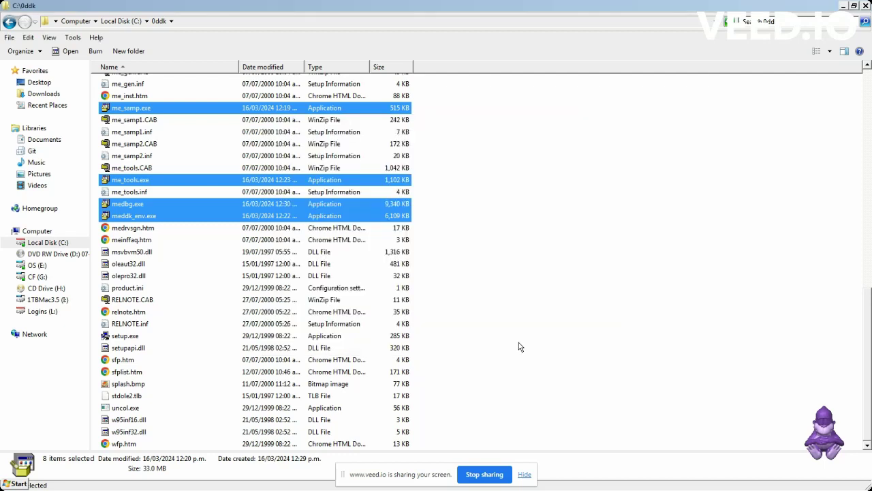
Step: Open the installed kit's folder, c:\wme_ddk, through the Run dialog
{"action": "key", "text": "super+r"}
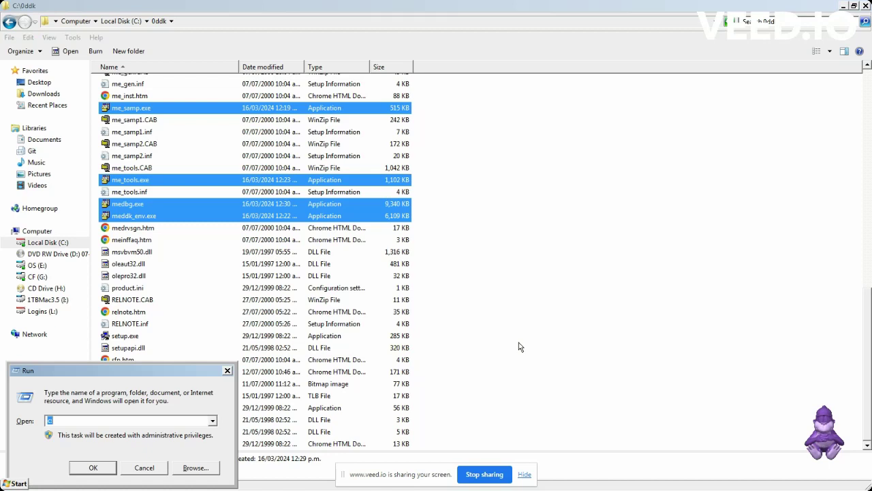
{"action": "type", "text": "c:\\"}
{"action": "type", "text": "wme_ddk"}
{"action": "key", "text": "Return"}
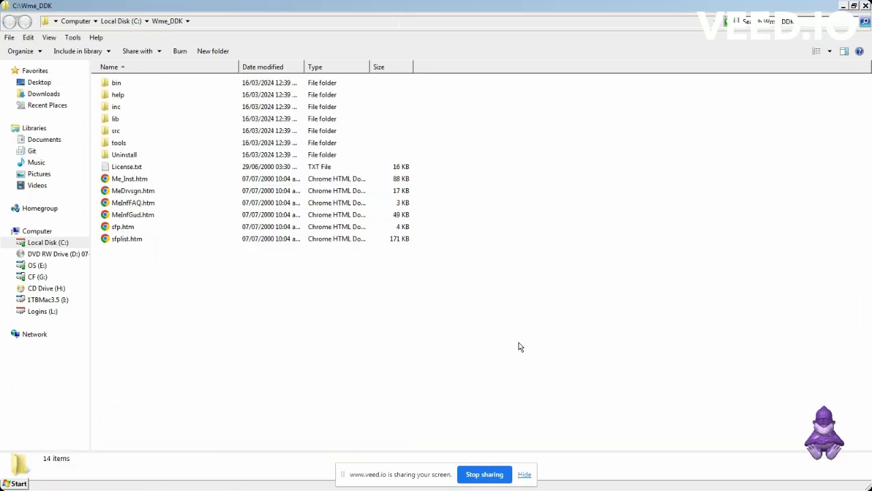
Step: Check the size and file count in the properties of the Wme_DDK folder, then close them
{"action": "key", "text": "shift+F10"}
{"action": "key", "text": "Up"}
{"action": "key", "text": "Return"}
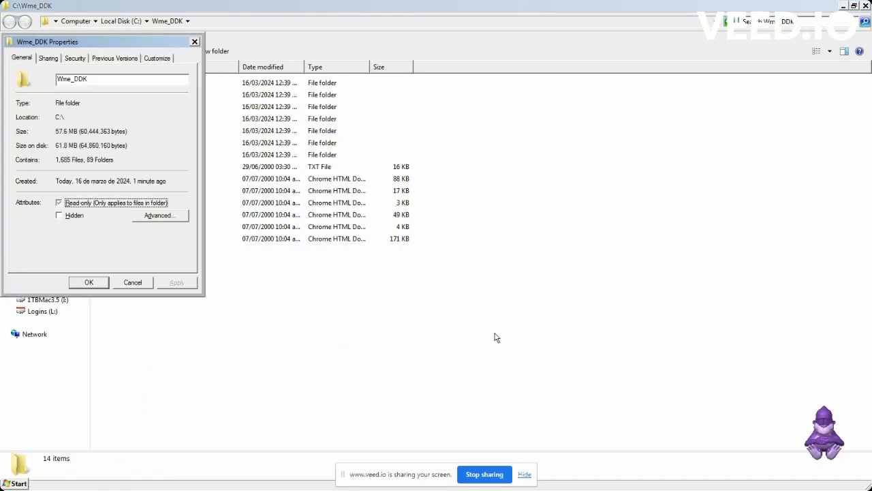
{"action": "key", "text": "Escape"}
Step: Switch to the C:\0ddk folder window and check the folder's properties for its size and file count
{"action": "key", "text": "alt+Tab"}
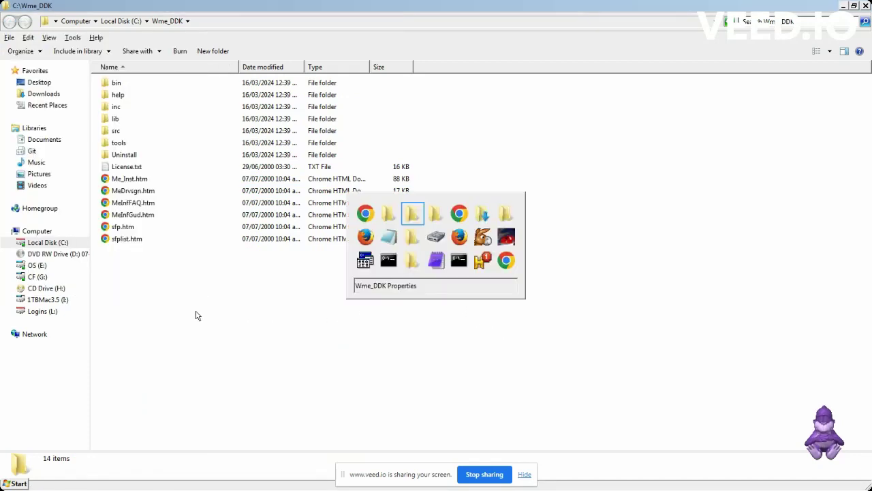
{"action": "key", "text": "alt+Tab"}
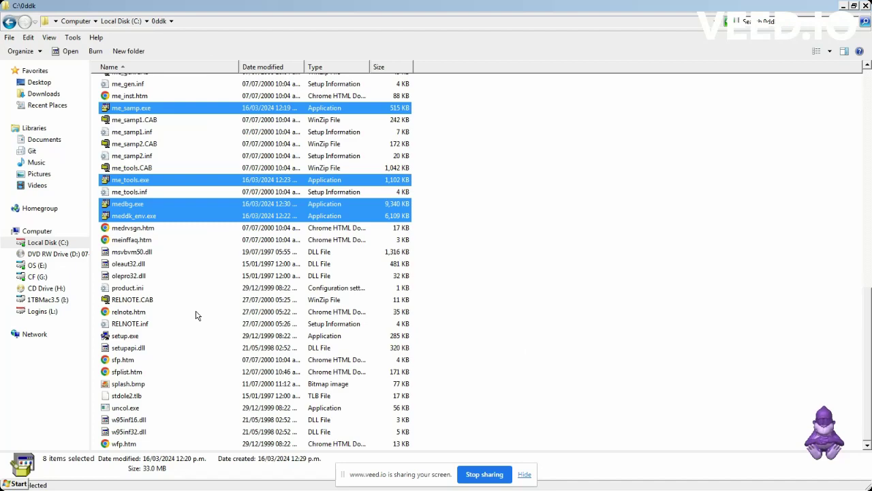
{"action": "key", "text": "shift+F10"}
{"action": "key", "text": "Up"}
{"action": "key", "text": "Return"}
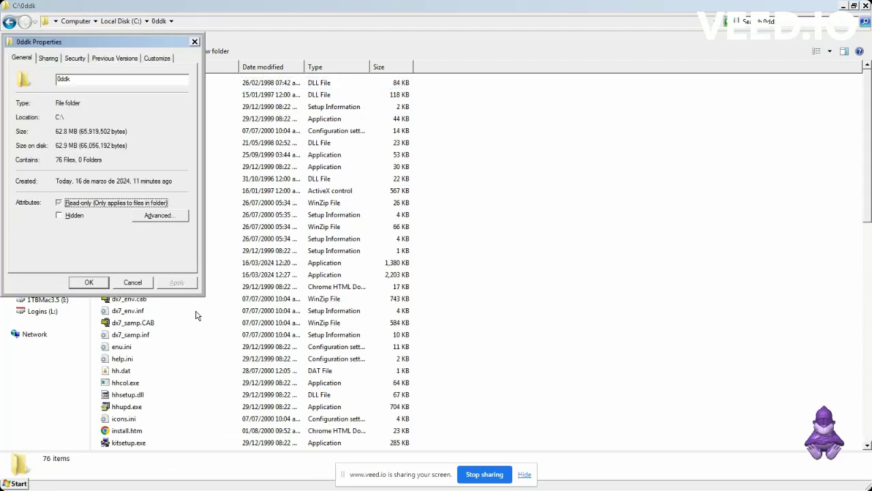
{"action": "key", "text": "Escape"}
Step: Return to the C:\Wme_DDK folder window and open its help subfolder
{"action": "key", "text": "alt+Tab"}
{"action": "key", "text": "alt+Tab"}
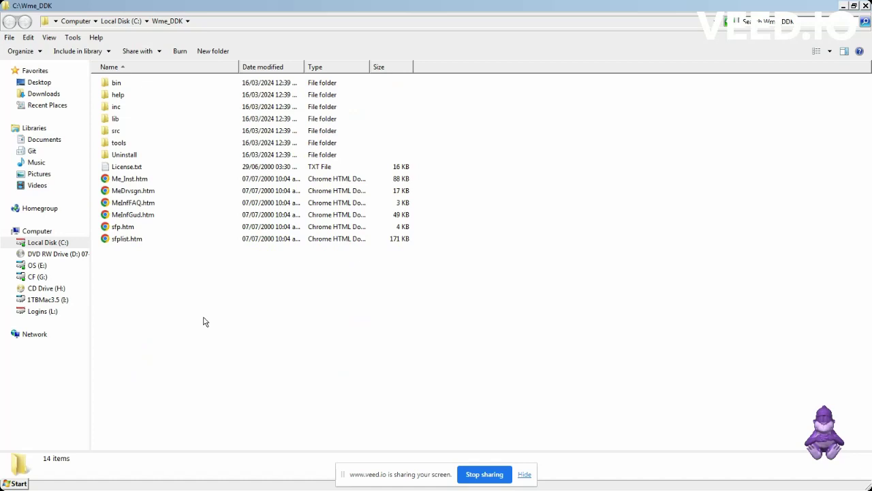
{"action": "key", "text": "Down"}
{"action": "key", "text": "Down"}
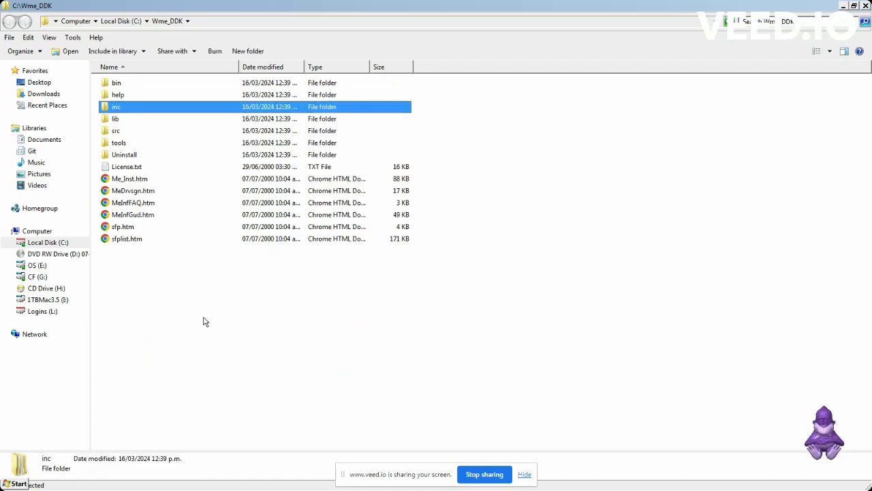
{"action": "key", "text": "Up"}
{"action": "key", "text": "Return"}
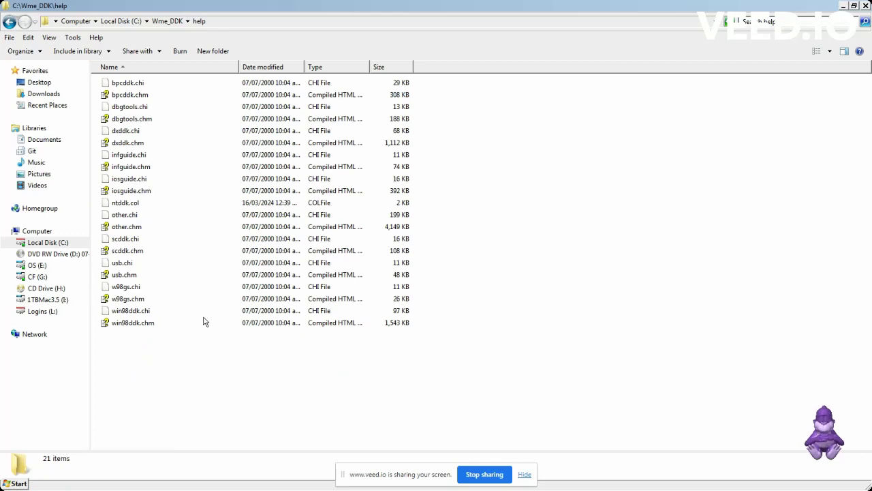
Step: Browse the help files and open the compiled help file bpcddk.chm
{"action": "key", "text": "b"}
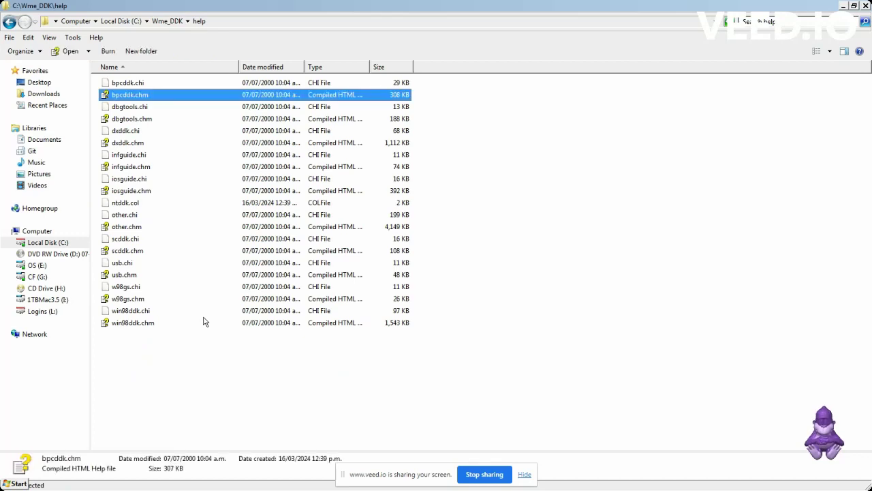
{"action": "key", "text": "d"}
{"action": "key", "text": "o"}
{"action": "key", "text": "u"}
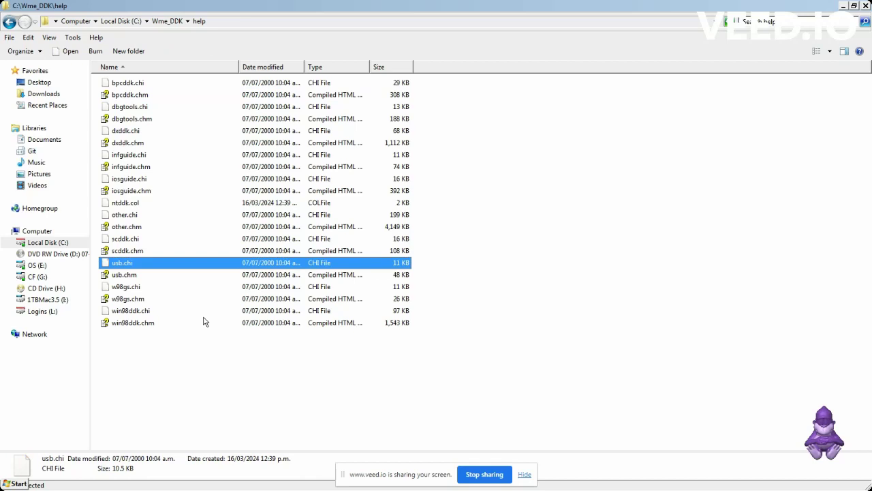
{"action": "key", "text": "Up"}
{"action": "key", "text": "b"}
{"action": "key", "text": "Down"}
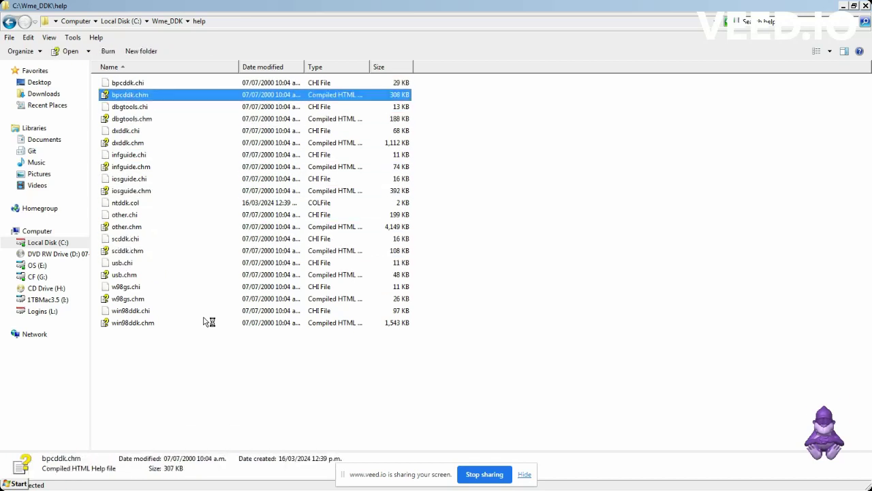
{"action": "key", "text": "Return"}
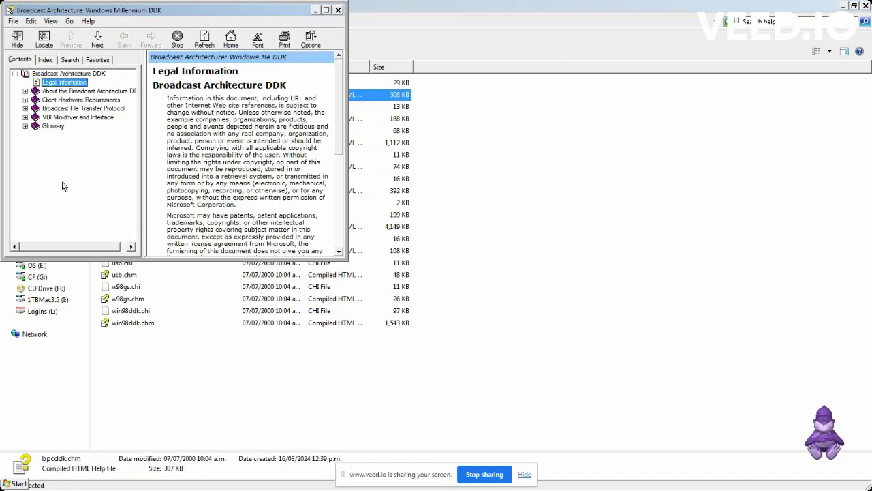
Step: Search the Broadcast Architecture help for "VGA" and widen the title column of the topic list
{"action": "left_click", "coordinate": [66, 61]}
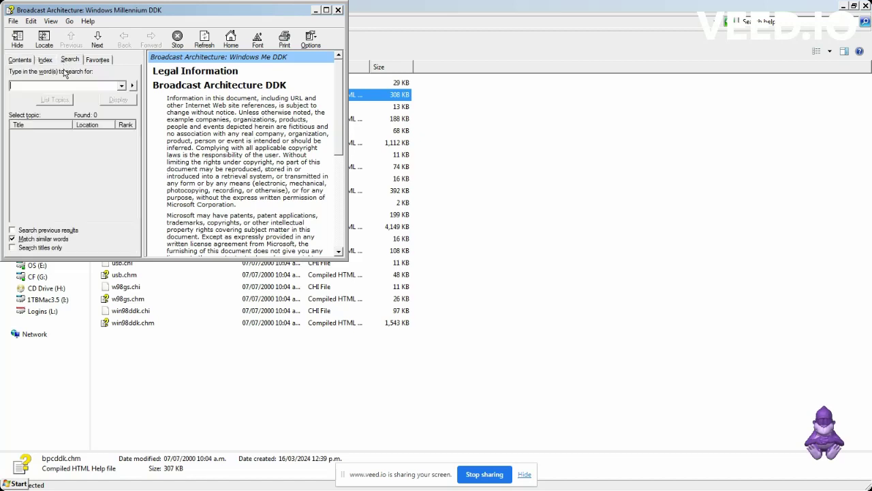
{"action": "type", "text": "VGA"}
{"action": "left_click", "coordinate": [64, 102]}
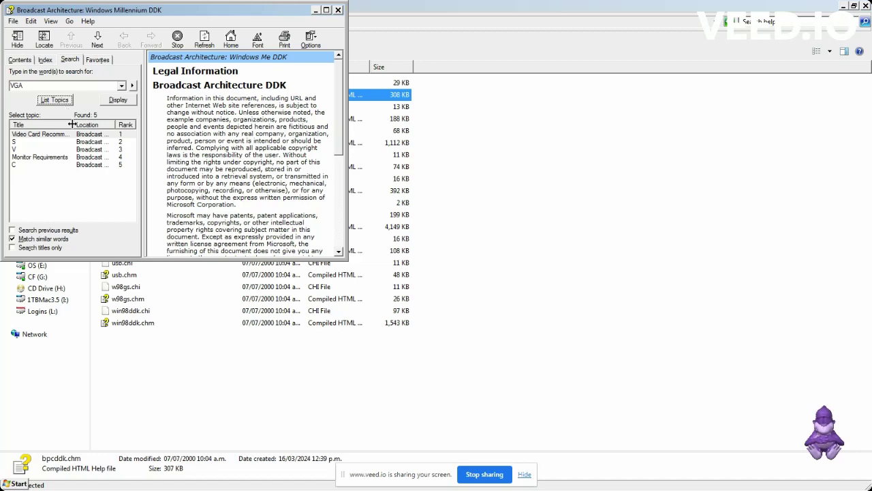
{"action": "left_click_drag", "start_coordinate": [80, 124], "coordinate": [102, 124]}
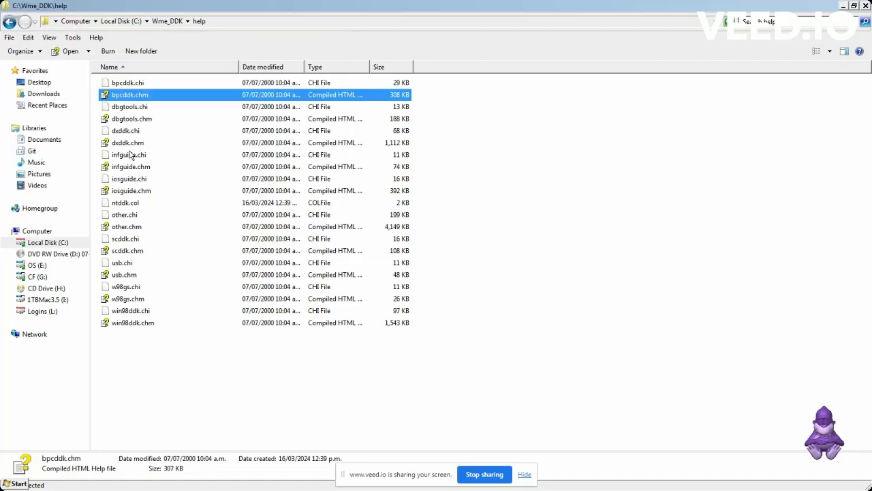
Step: Open the dbgtools.chm help file and search its topics for "vga"
{"action": "double_click", "coordinate": [129, 121]}
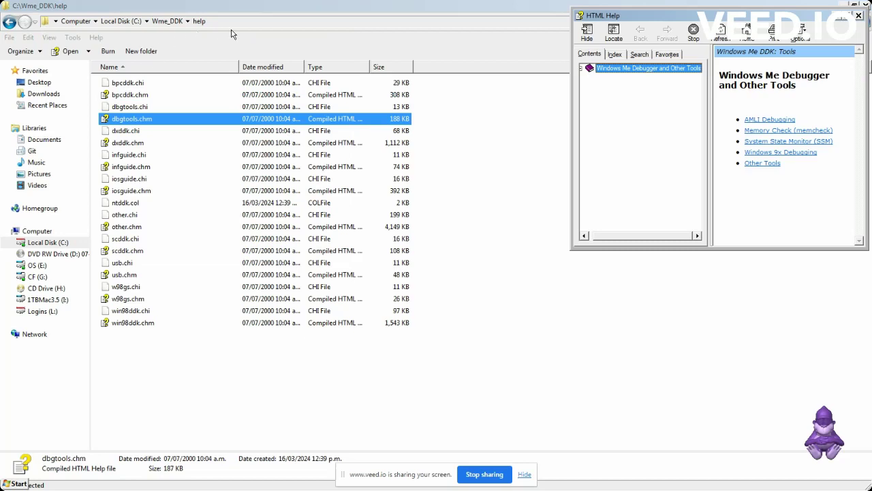
{"action": "left_click_drag", "start_coordinate": [612, 19], "coordinate": [109, 20]}
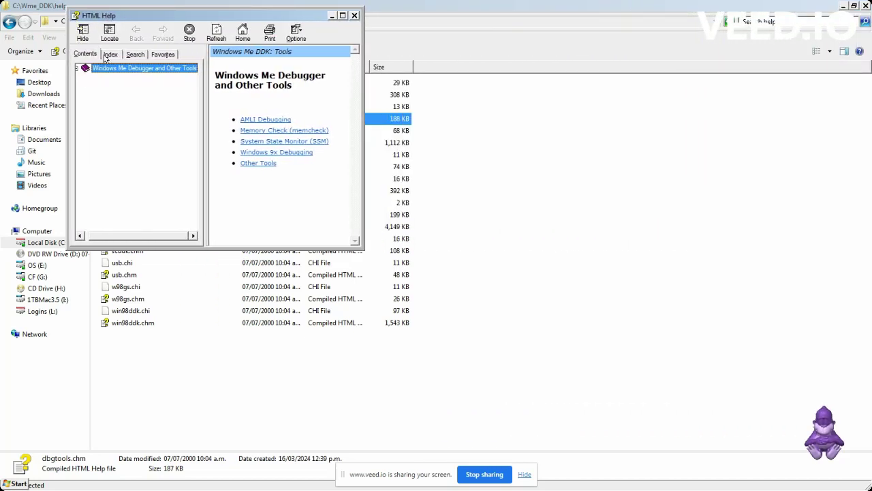
{"action": "left_click", "coordinate": [135, 58]}
{"action": "type", "text": "vga"}
{"action": "left_click", "coordinate": [122, 97]}
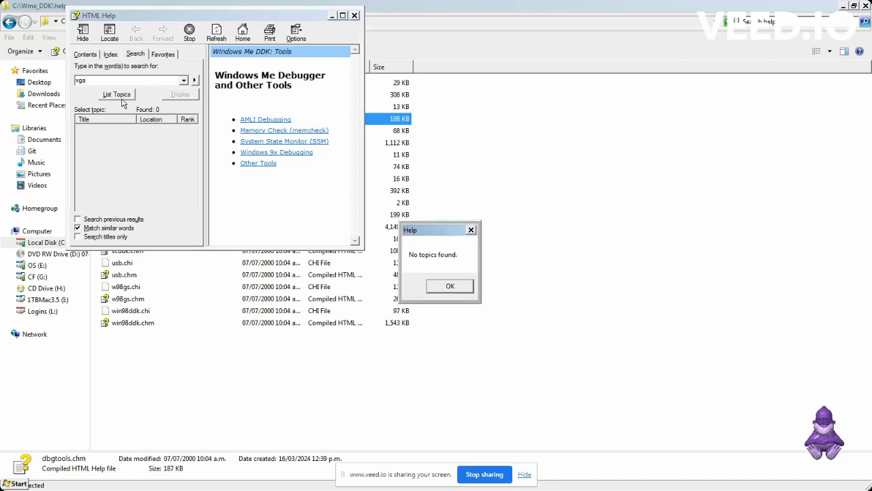
{"action": "key", "text": "Return"}
{"action": "key", "text": "alt+Tab"}
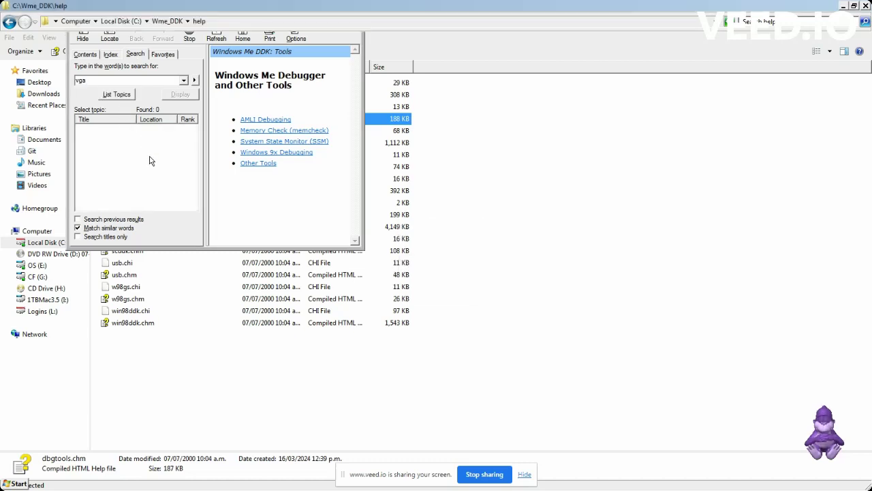
Step: Open the dxddk.chm help file, search it for "vga" and widen the title column of the topic list
{"action": "double_click", "coordinate": [133, 143]}
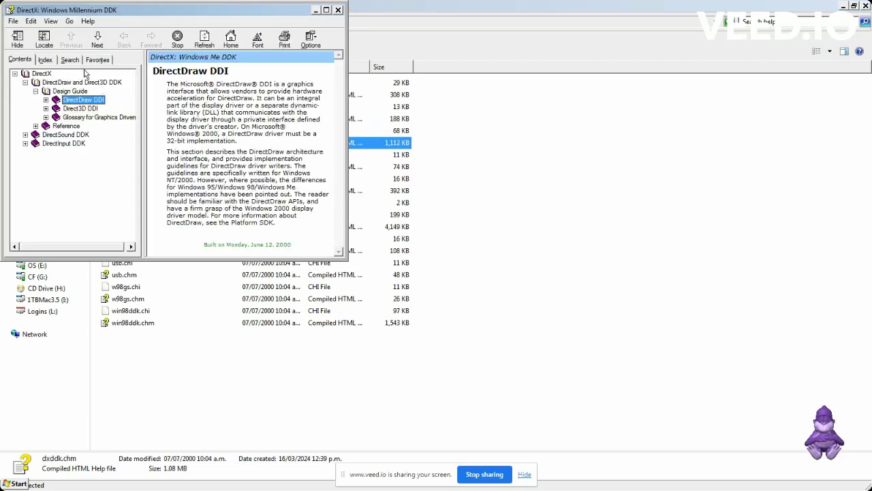
{"action": "left_click", "coordinate": [49, 61]}
{"action": "left_click", "coordinate": [71, 60]}
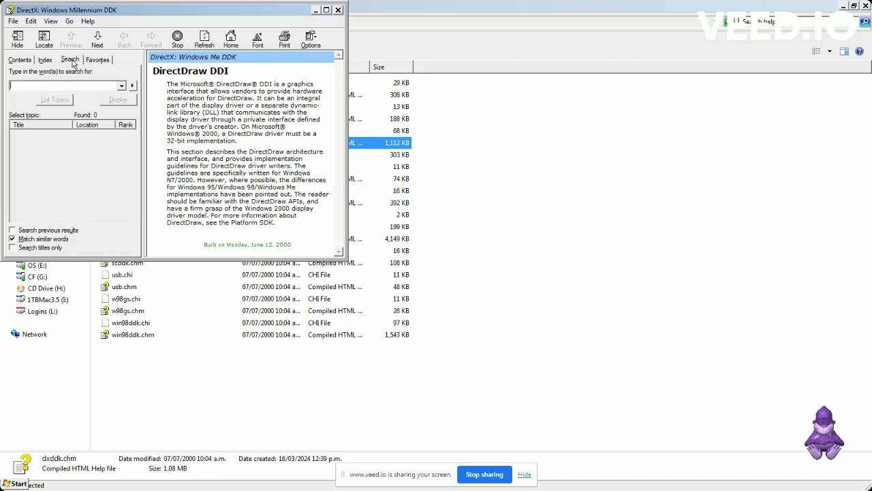
{"action": "left_click", "coordinate": [72, 84]}
{"action": "type", "text": "vga"}
{"action": "key", "text": "Return"}
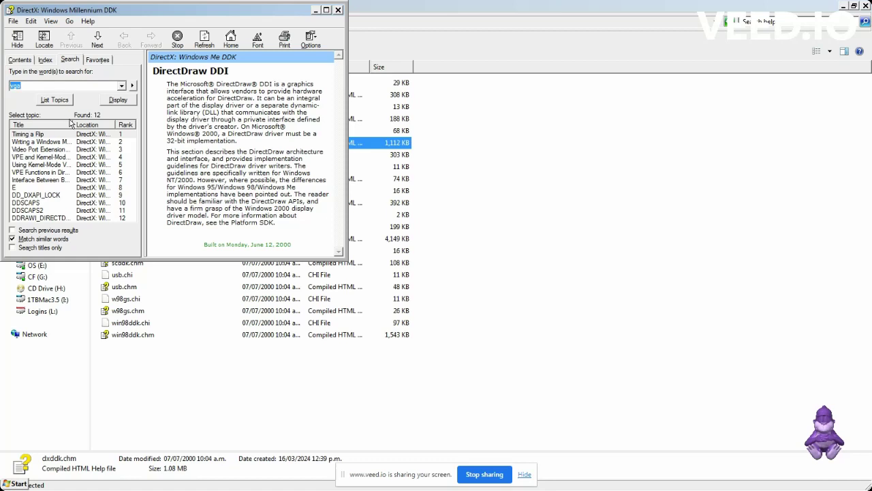
{"action": "left_click_drag", "start_coordinate": [73, 123], "coordinate": [97, 124]}
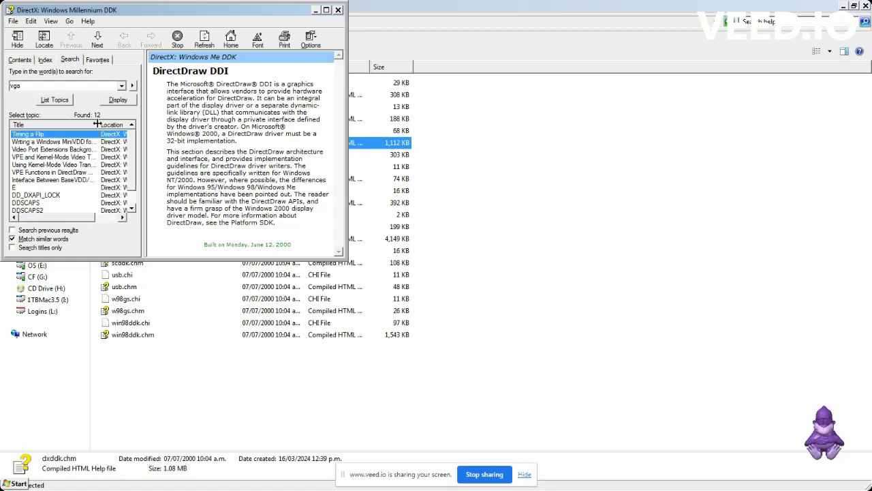
Step: Read the topic "Writing a Windows MiniVDD for a Secondary Display" and open "Interface Between BaseVDD/MiniVDD/Display Drivers" from the found topics
{"action": "left_click", "coordinate": [57, 180]}
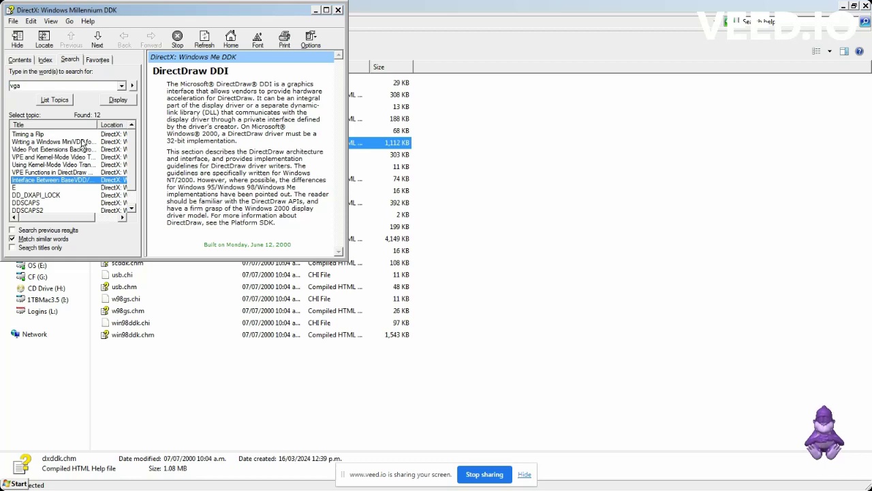
{"action": "double_click", "coordinate": [82, 141]}
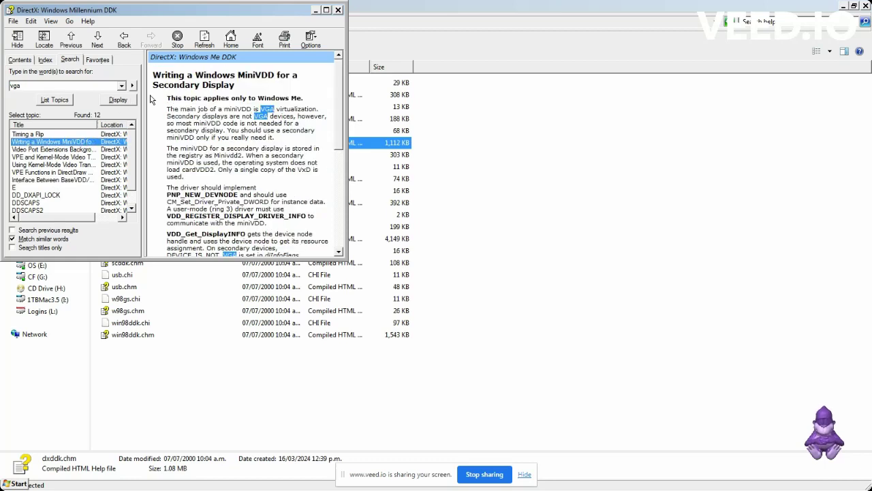
{"action": "left_click", "coordinate": [159, 115]}
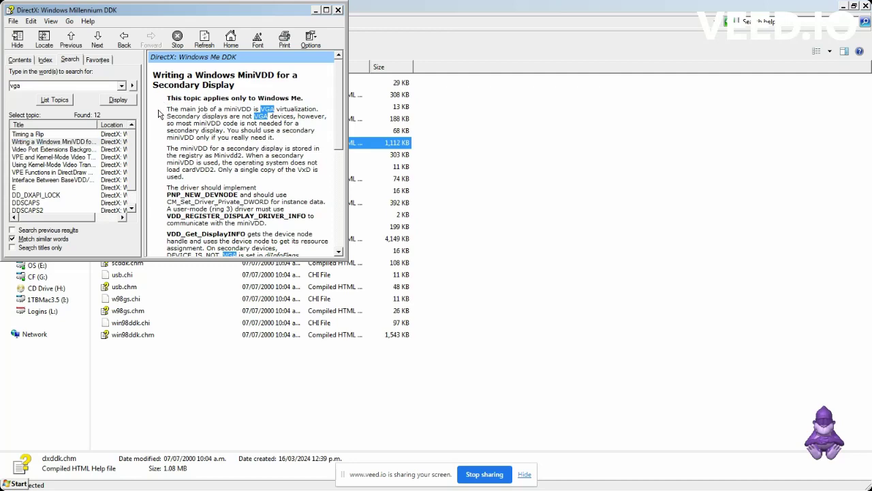
{"action": "scroll", "coordinate": [159, 115], "scroll_direction": "down", "scroll_amount": 15}
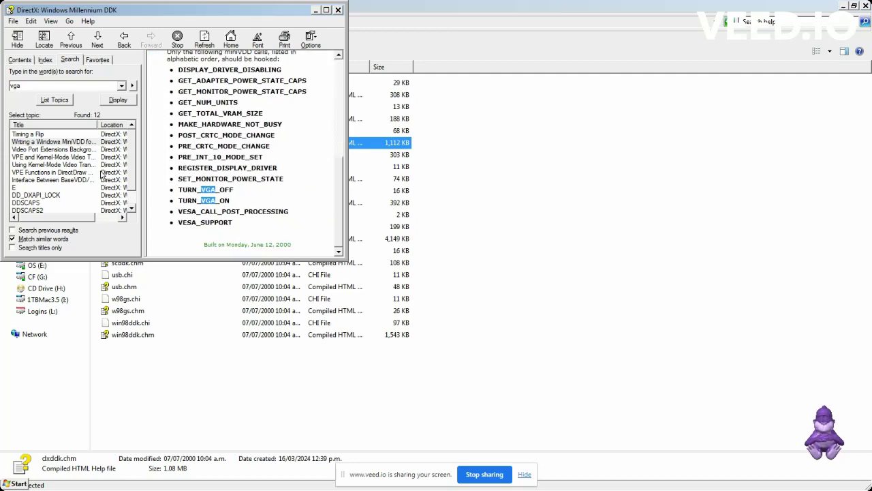
{"action": "left_click", "coordinate": [86, 188]}
{"action": "double_click", "coordinate": [86, 181]}
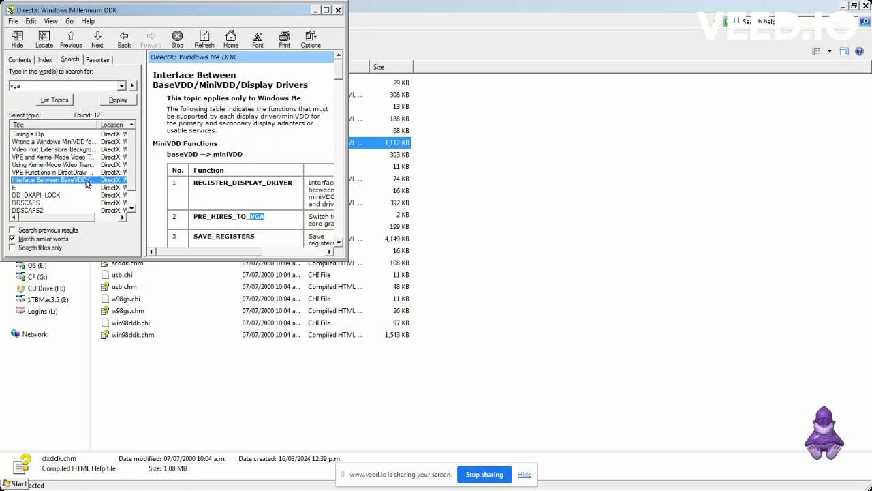
Step: Maximize the DirectX help window, read the function tables in the interface topic, and open "Using Kernel-Mode Video Transport"
{"action": "left_click", "coordinate": [157, 101]}
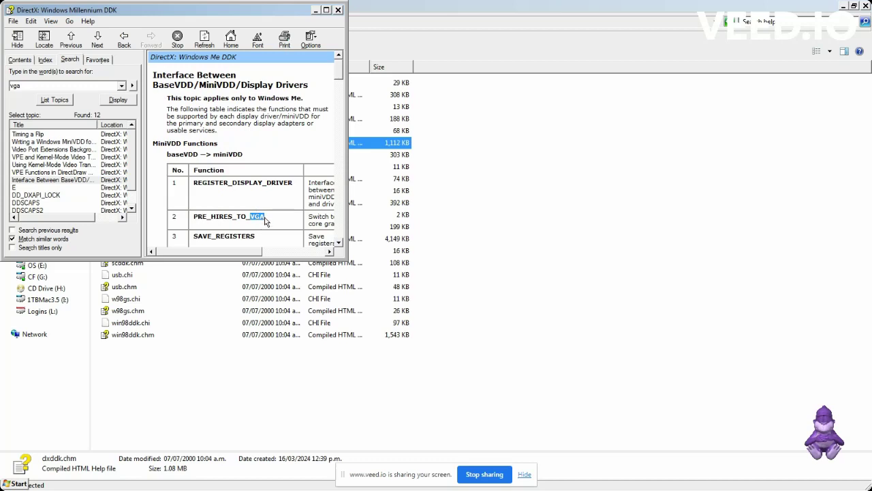
{"action": "scroll", "coordinate": [259, 217], "scroll_direction": "right", "scroll_amount": 3}
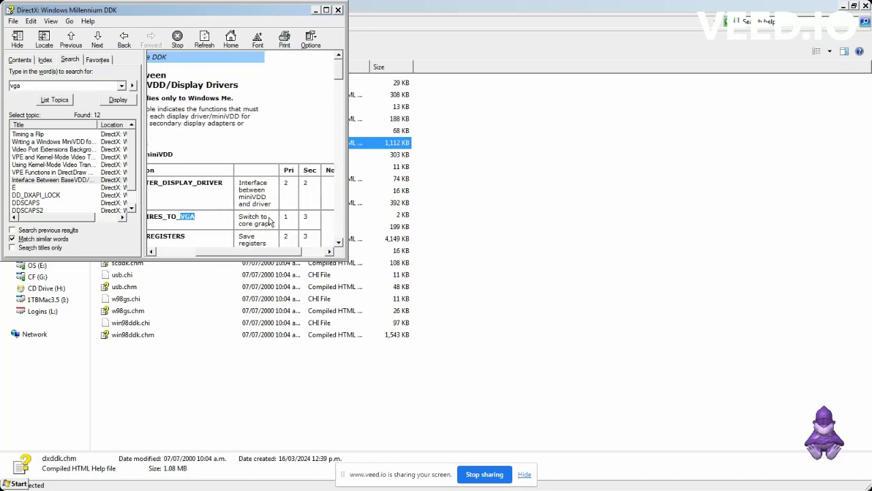
{"action": "double_click", "coordinate": [237, 16]}
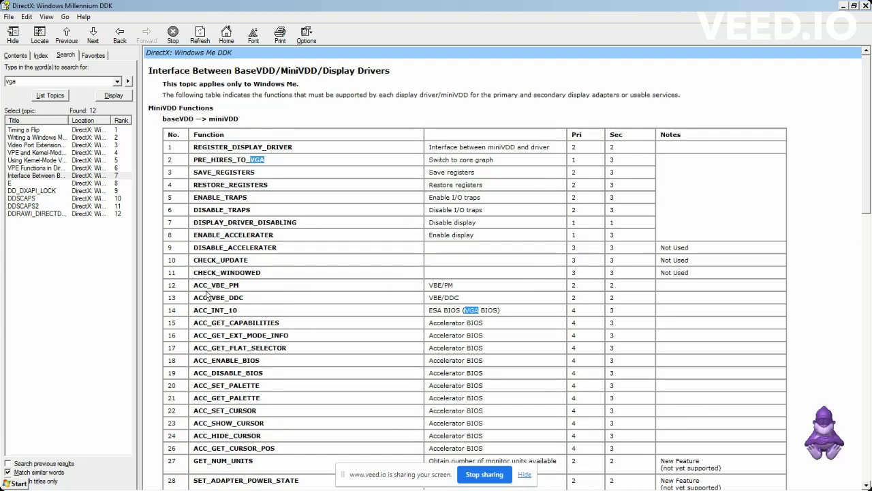
{"action": "scroll", "coordinate": [147, 240], "scroll_direction": "down", "scroll_amount": 15}
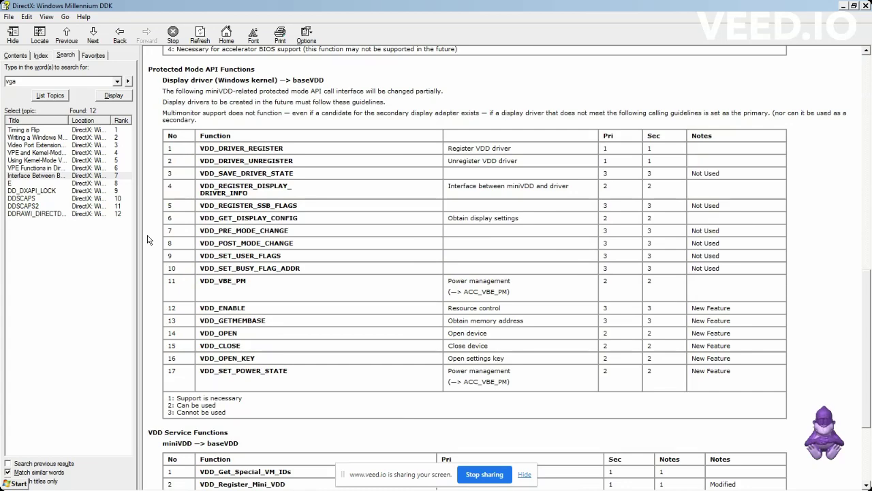
{"action": "scroll", "coordinate": [147, 239], "scroll_direction": "up", "scroll_amount": 15}
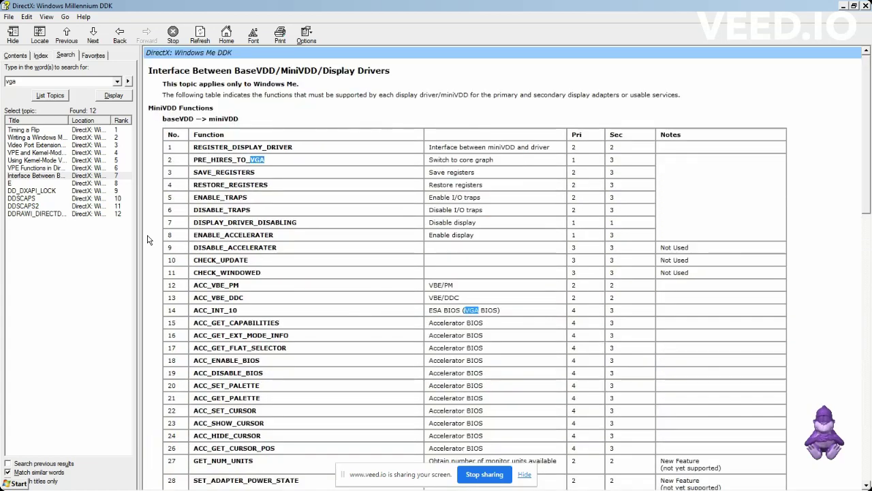
{"action": "scroll", "coordinate": [147, 240], "scroll_direction": "down", "scroll_amount": 18}
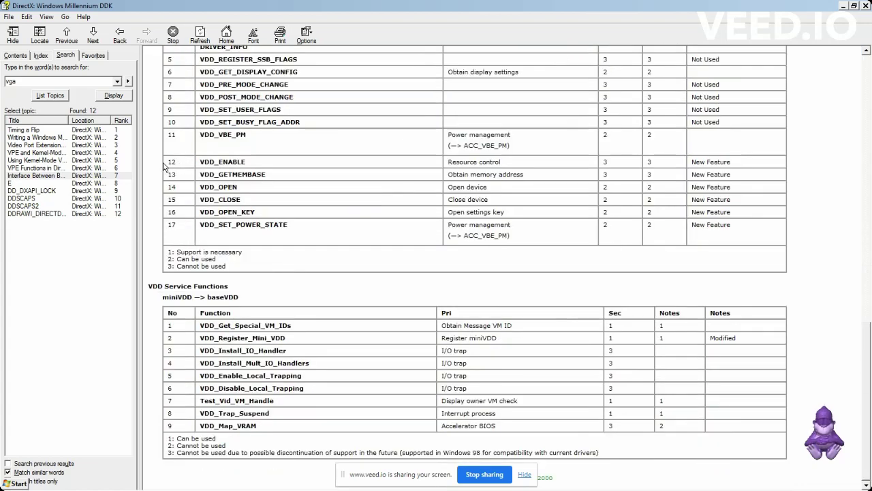
{"action": "double_click", "coordinate": [45, 161]}
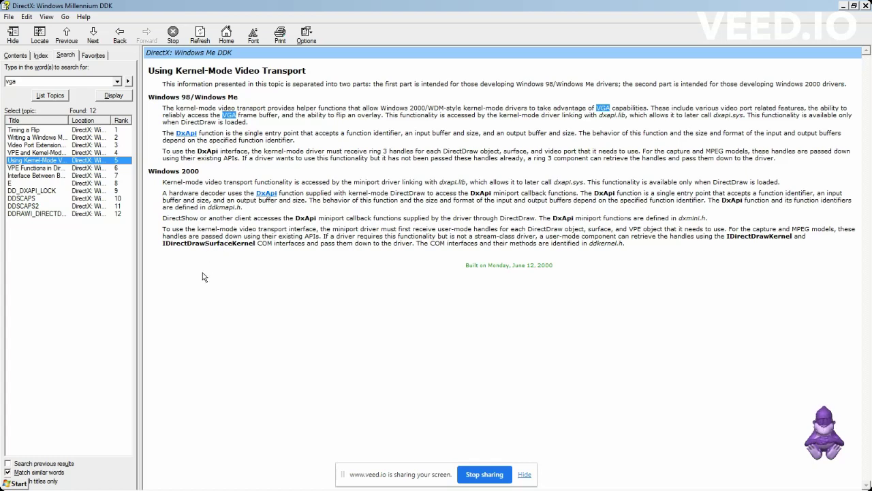
Step: Return to the help folder, open infguide.chm, search its topics for "vga" and close the file
{"action": "key", "text": "alt+Tab"}
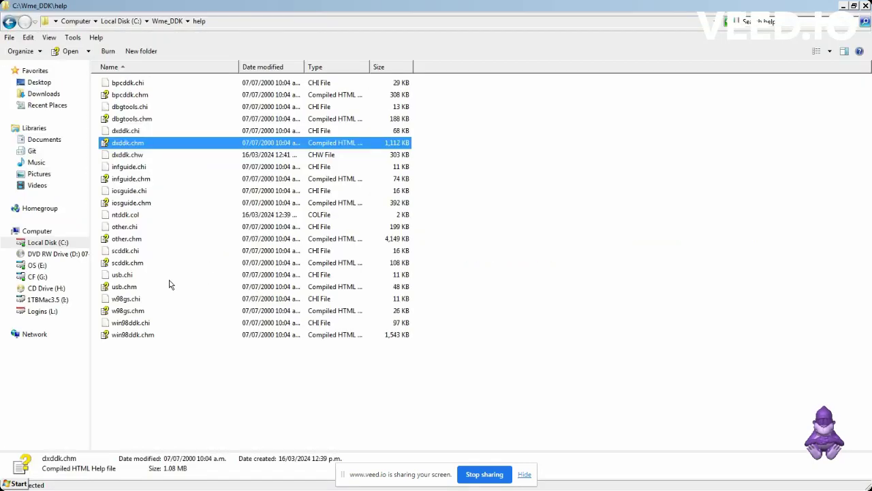
{"action": "key", "text": "Down"}
{"action": "key", "text": "Down"}
{"action": "key", "text": "Down"}
{"action": "key", "text": "Return"}
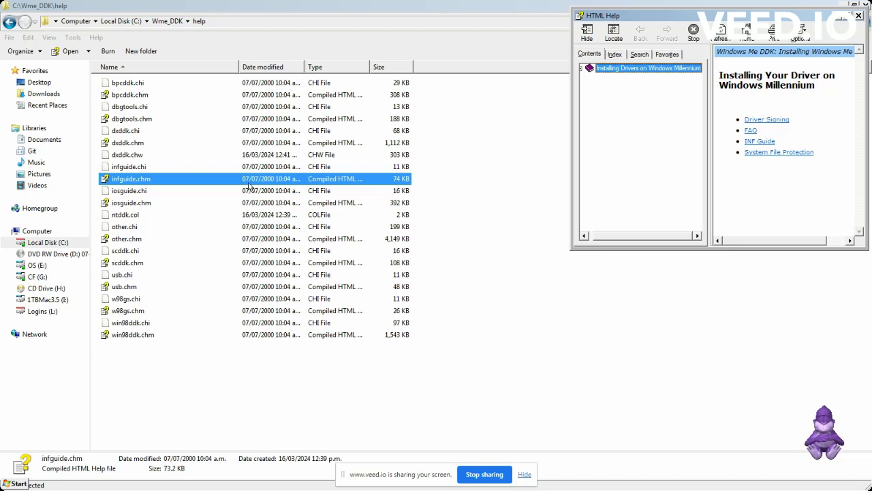
{"action": "left_click_drag", "start_coordinate": [636, 18], "coordinate": [128, 20]}
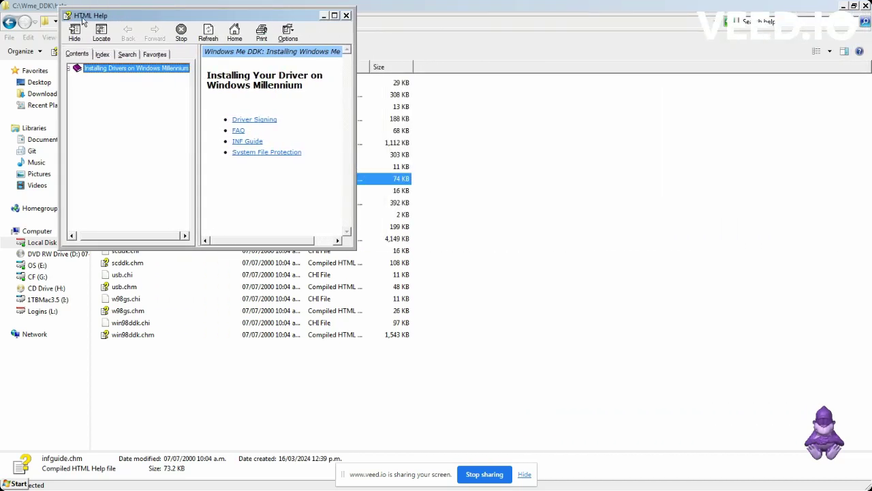
{"action": "left_click", "coordinate": [102, 54]}
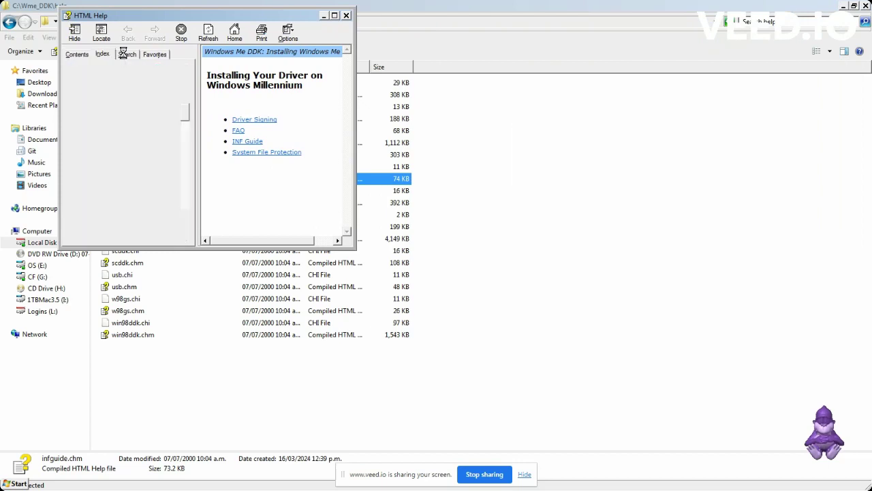
{"action": "left_click", "coordinate": [126, 54]}
{"action": "left_click", "coordinate": [113, 96]}
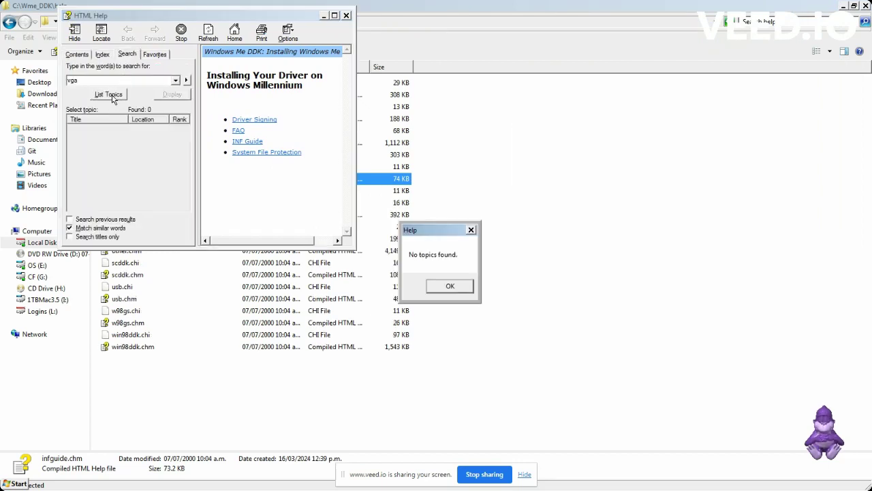
{"action": "key", "text": "Return"}
{"action": "key", "text": "alt+F4"}
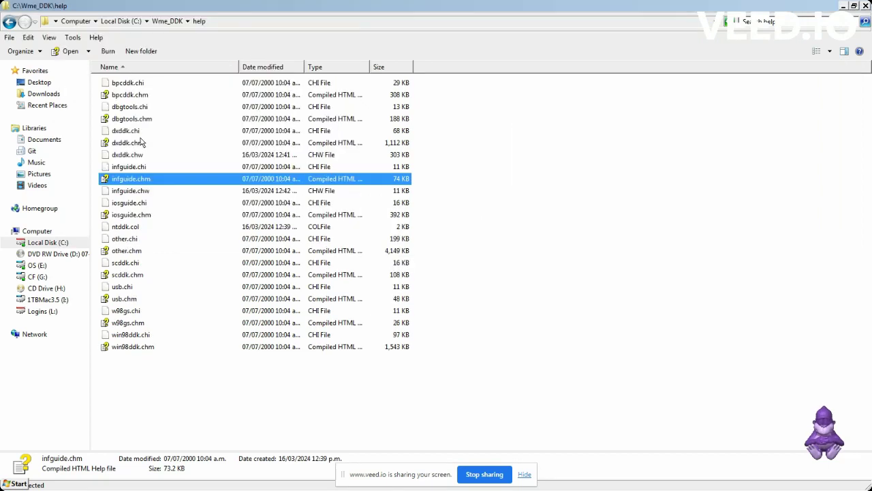
Step: Open the iosguide.chm help file, search its topics for "vga" and close the file
{"action": "key", "text": "Down"}
{"action": "key", "text": "Down"}
{"action": "key", "text": "Down"}
{"action": "key", "text": "Return"}
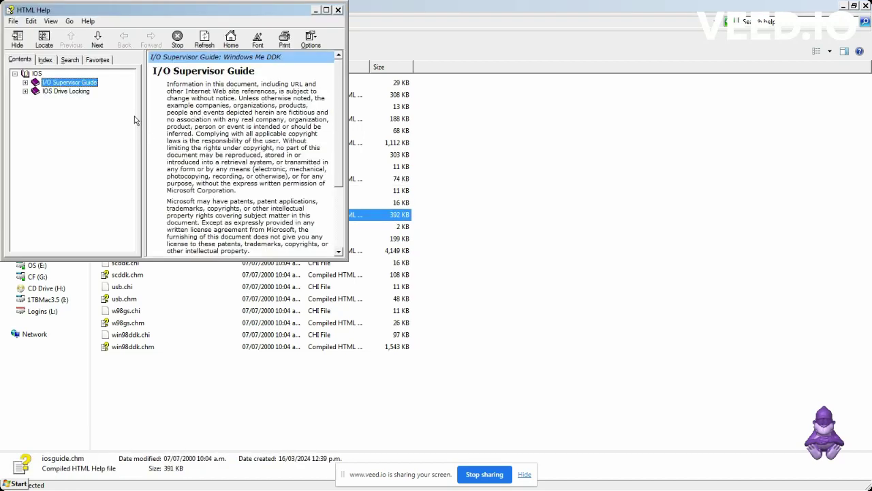
{"action": "left_click", "coordinate": [69, 60]}
{"action": "type", "text": "vga"}
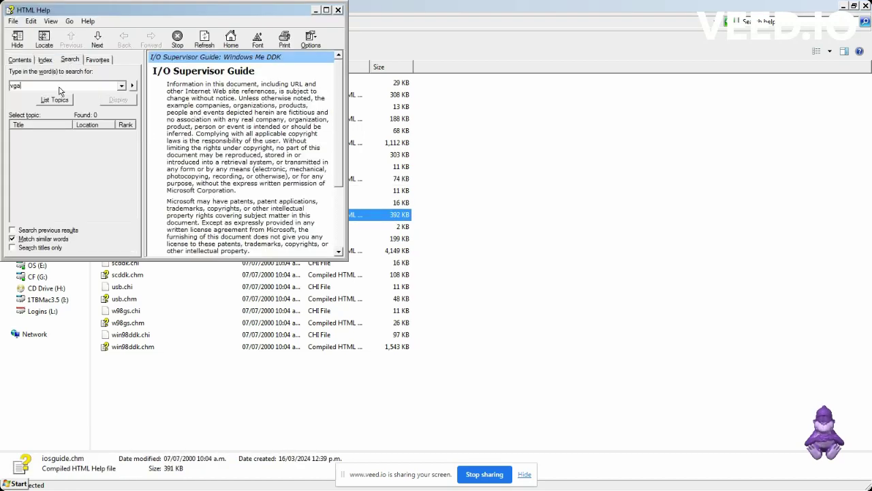
{"action": "key", "text": "Return"}
{"action": "key", "text": "Return"}
{"action": "key", "text": "alt+F4"}
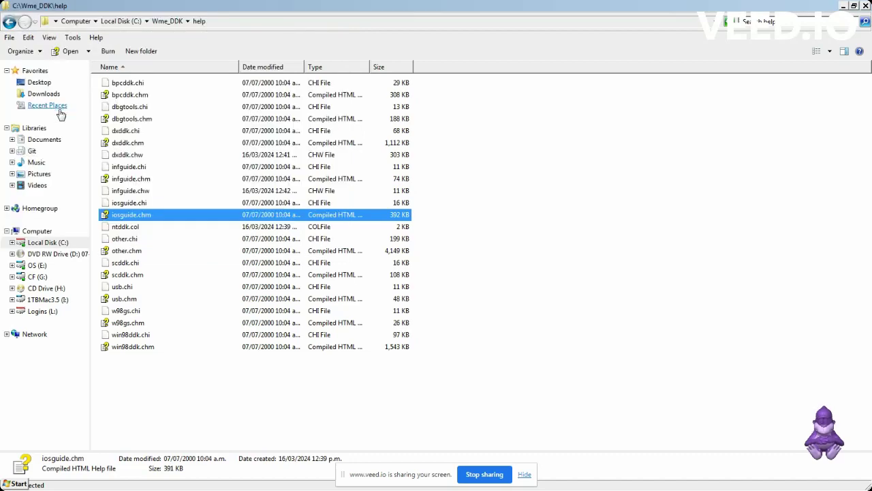
Step: Open the other.chm help file, search it for "vga" and widen the title column of the topic list
{"action": "key", "text": "Down"}
{"action": "key", "text": "Down"}
{"action": "key", "text": "Down"}
{"action": "key", "text": "Return"}
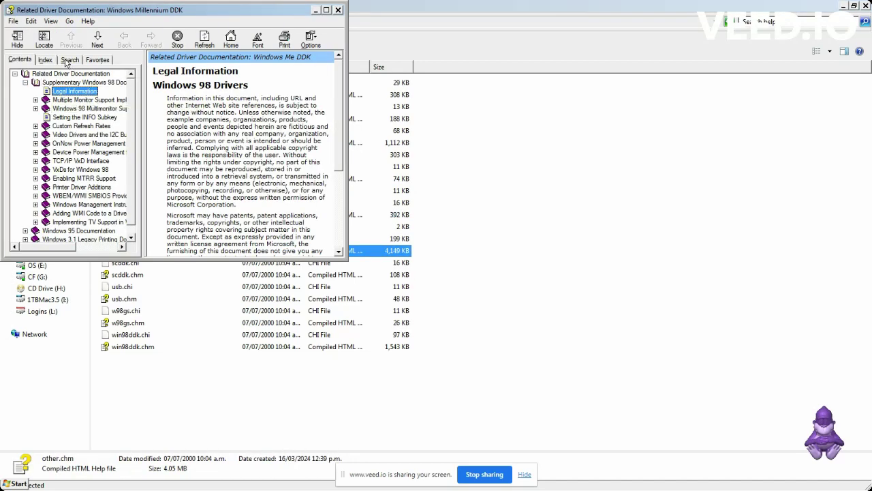
{"action": "left_click", "coordinate": [49, 64]}
{"action": "left_click", "coordinate": [72, 62]}
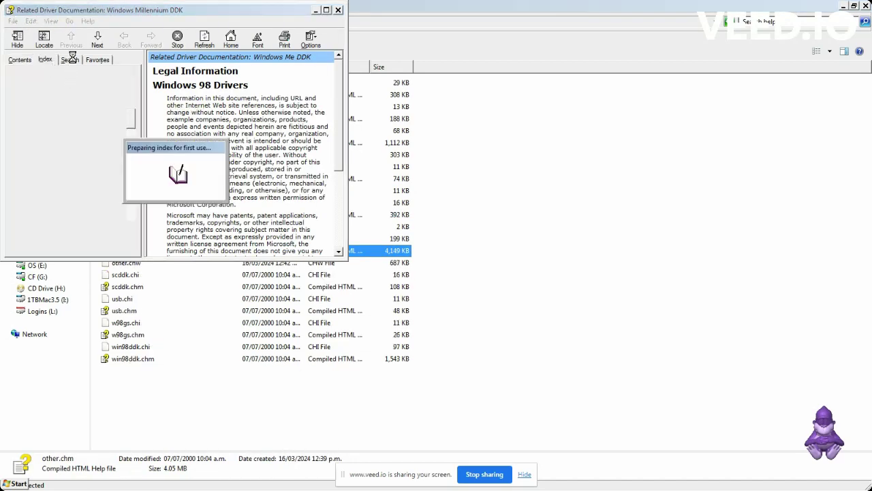
{"action": "type", "text": "vga"}
{"action": "left_click", "coordinate": [64, 100]}
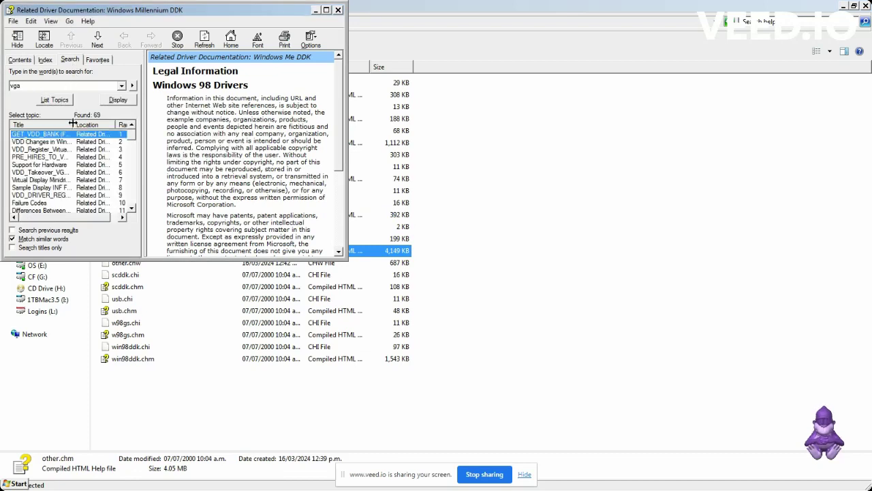
{"action": "double_click", "coordinate": [73, 125]}
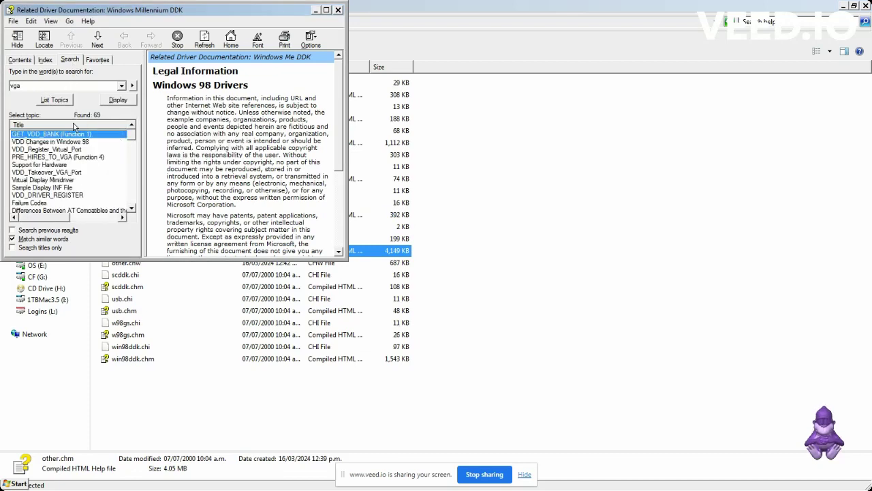
Step: Open the topic "VDD Changes in Windows 98" from the found topics and read it through to its end
{"action": "left_click", "coordinate": [85, 157]}
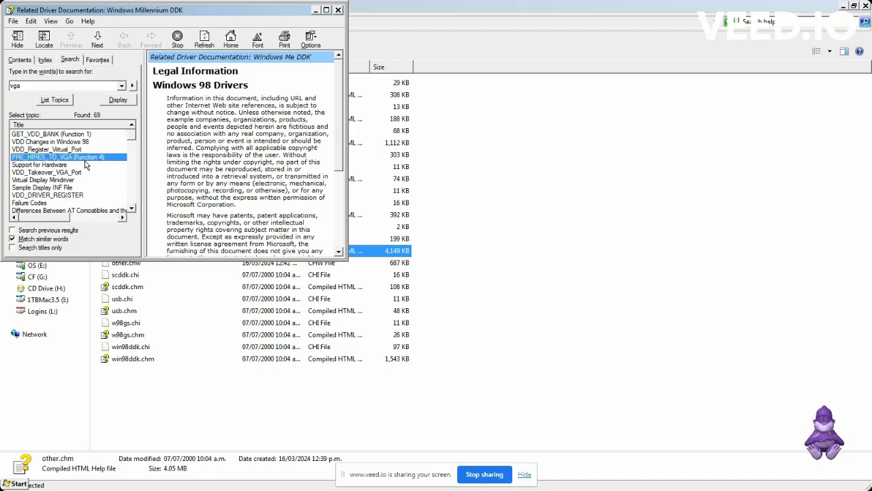
{"action": "double_click", "coordinate": [84, 142]}
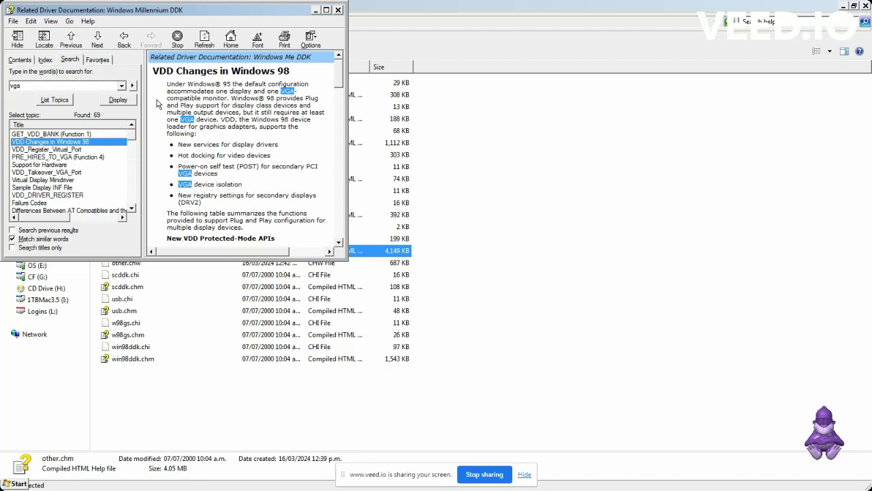
{"action": "left_click_drag", "start_coordinate": [157, 99], "coordinate": [156, 142]}
{"action": "left_click", "coordinate": [157, 142]}
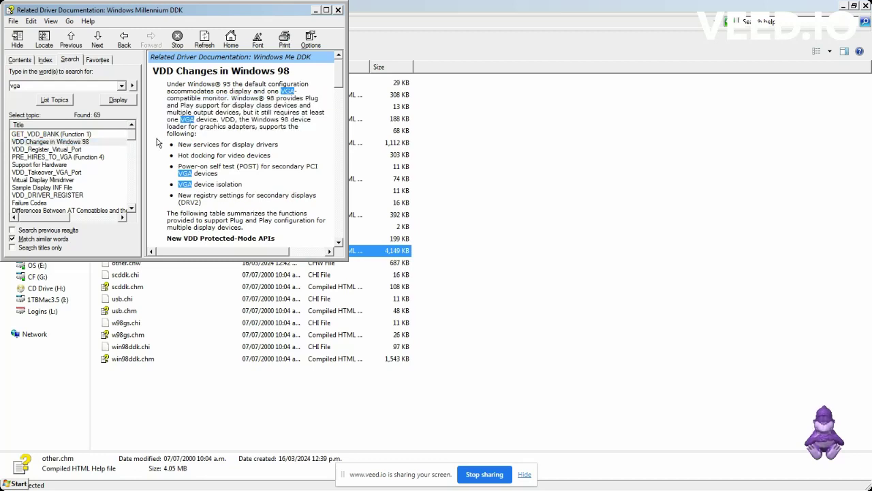
{"action": "scroll", "coordinate": [157, 141], "scroll_direction": "down", "scroll_amount": 6}
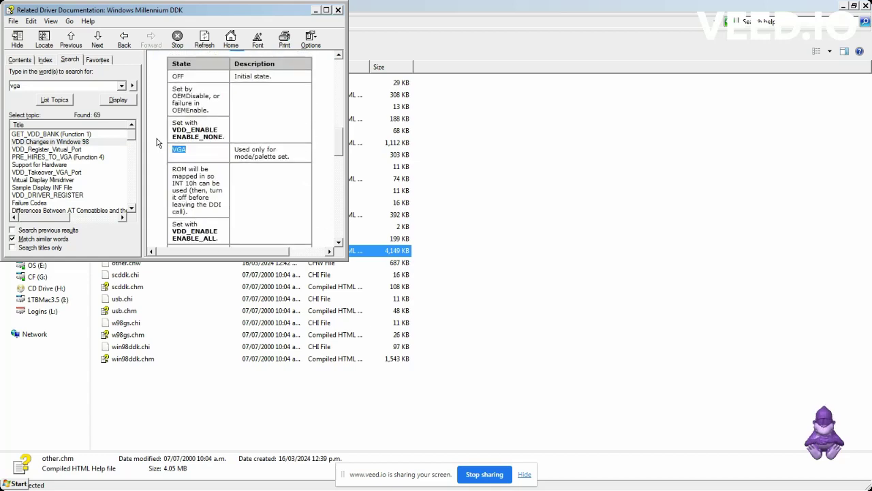
{"action": "scroll", "coordinate": [156, 138], "scroll_direction": "up", "scroll_amount": 5}
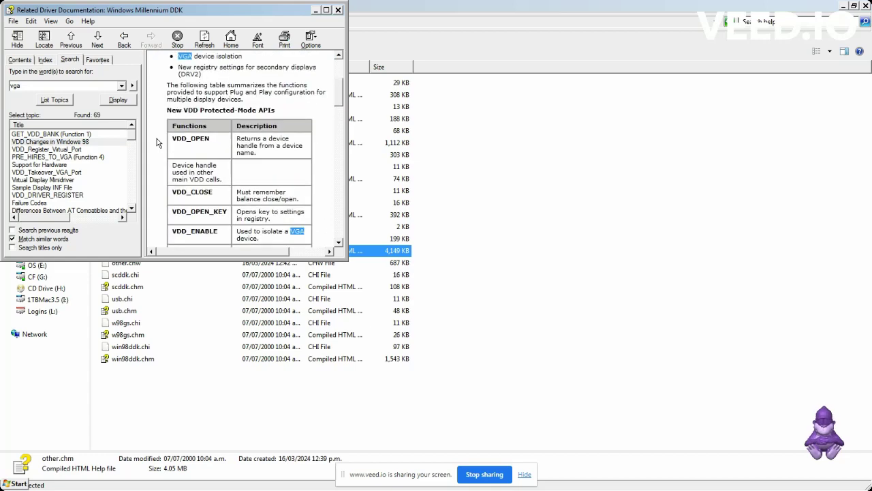
{"action": "scroll", "coordinate": [157, 139], "scroll_direction": "down", "scroll_amount": 8}
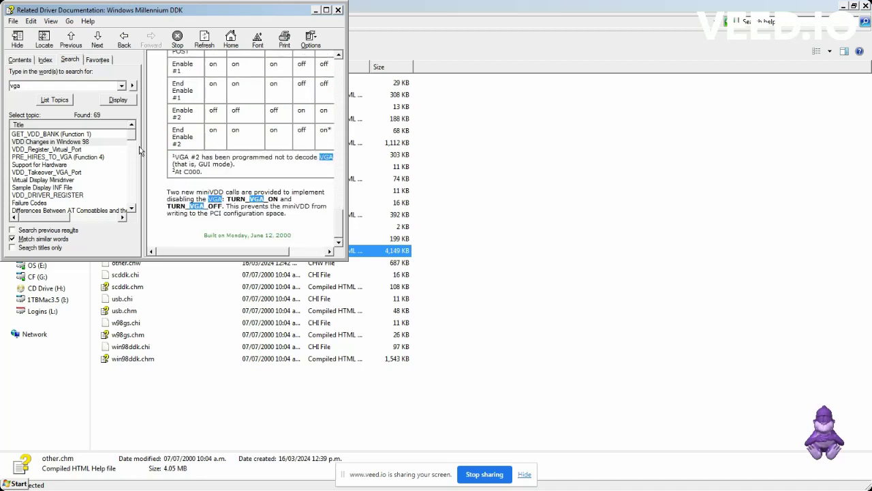
Step: Open the topic "Support for Hardware" and read its requirements for multimonitor display hardware
{"action": "double_click", "coordinate": [75, 165]}
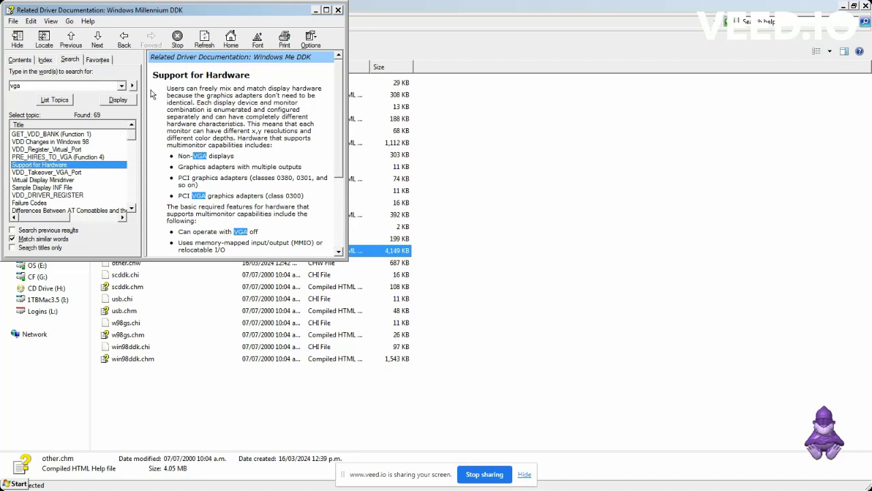
{"action": "left_click", "coordinate": [153, 95]}
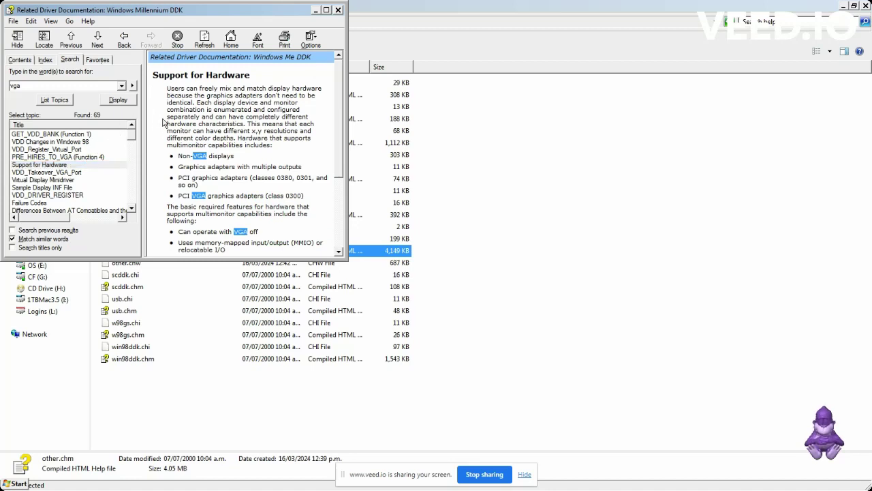
{"action": "scroll", "coordinate": [163, 123], "scroll_direction": "down", "scroll_amount": 3}
Step: Look through the function topics VDD_Register_Virtual_Port, PRE_HIRES_TO_VGA (Function 4) and VDD_Takeover_VGA_Port
{"action": "double_click", "coordinate": [77, 150]}
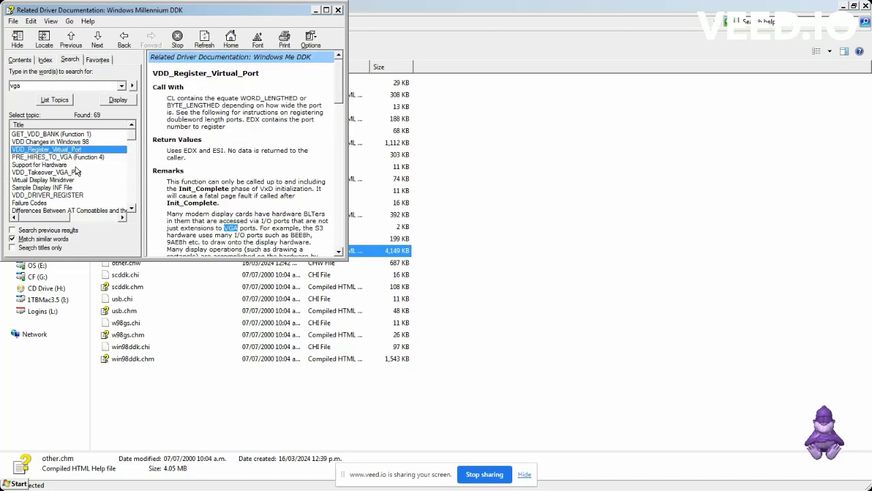
{"action": "double_click", "coordinate": [76, 157]}
{"action": "double_click", "coordinate": [76, 172]}
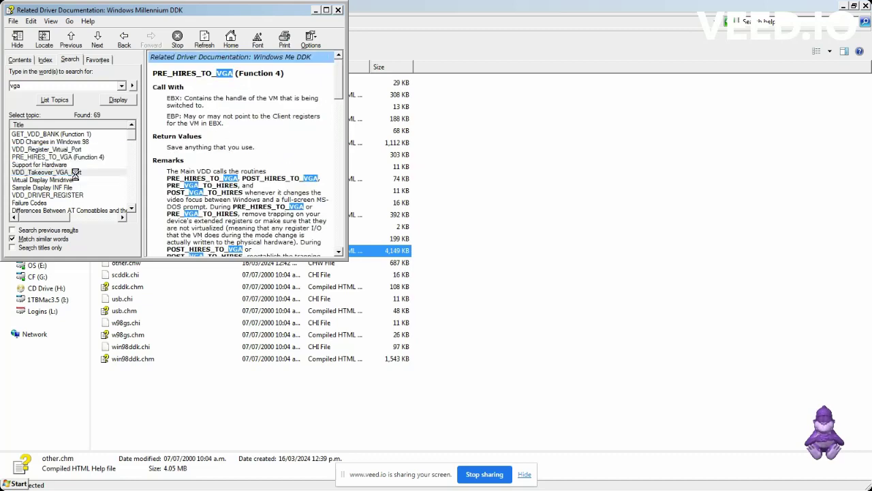
Step: Open the topic "Virtual Display Minidriver" and read it through to the end of its terminology table
{"action": "double_click", "coordinate": [77, 180]}
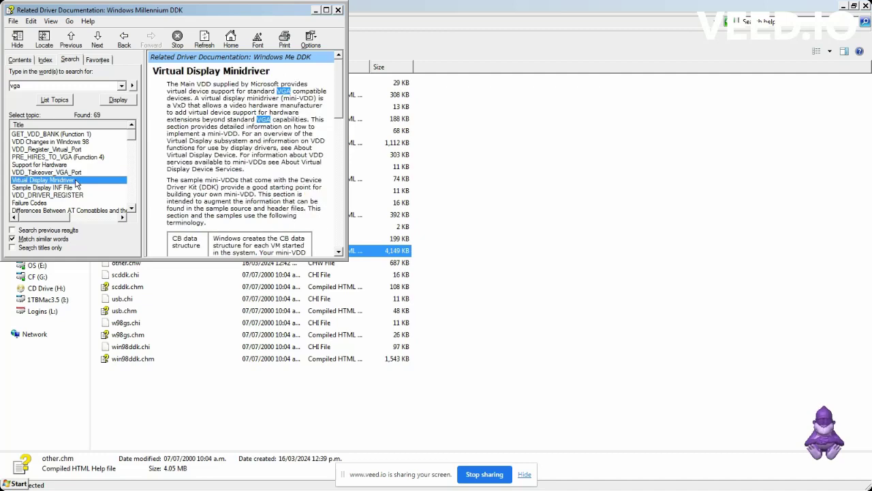
{"action": "left_click", "coordinate": [152, 159]}
{"action": "scroll", "coordinate": [153, 159], "scroll_direction": "down", "scroll_amount": 3}
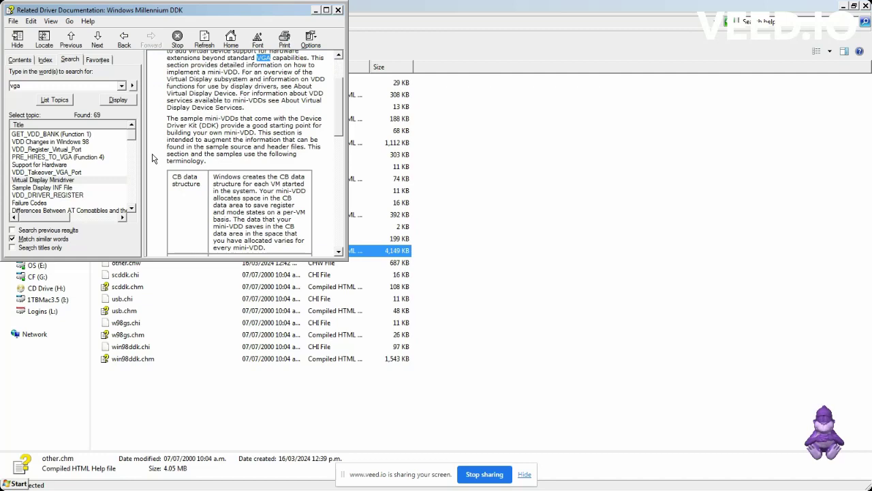
{"action": "scroll", "coordinate": [153, 159], "scroll_direction": "down", "scroll_amount": 1}
{"action": "scroll", "coordinate": [152, 159], "scroll_direction": "down", "scroll_amount": 1}
{"action": "scroll", "coordinate": [152, 159], "scroll_direction": "down", "scroll_amount": 1}
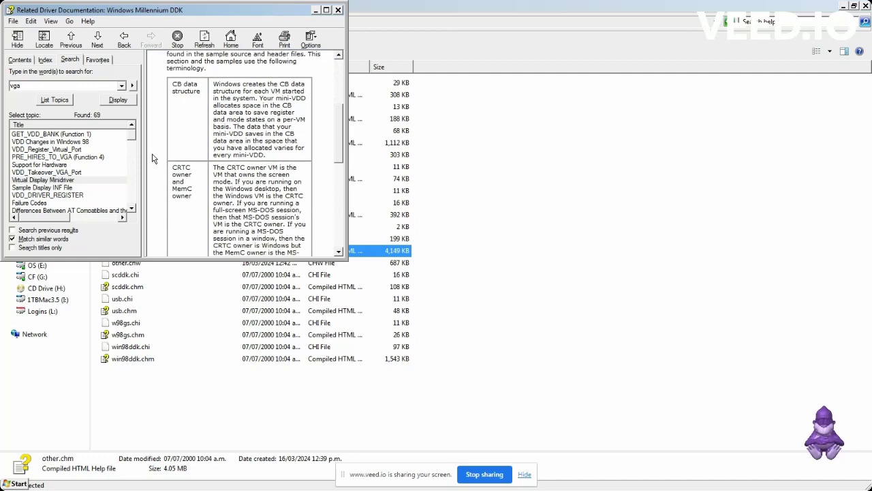
{"action": "scroll", "coordinate": [153, 159], "scroll_direction": "down", "scroll_amount": 5}
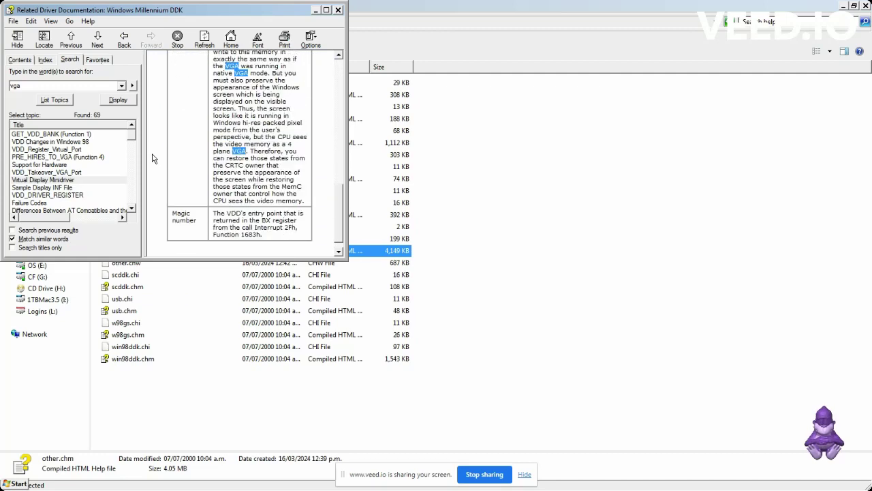
Step: Open the topic "Sample Display INF File" and read it through to its [Strings] section at the end
{"action": "double_click", "coordinate": [58, 189]}
{"action": "scroll", "coordinate": [165, 131], "scroll_direction": "down", "scroll_amount": 4}
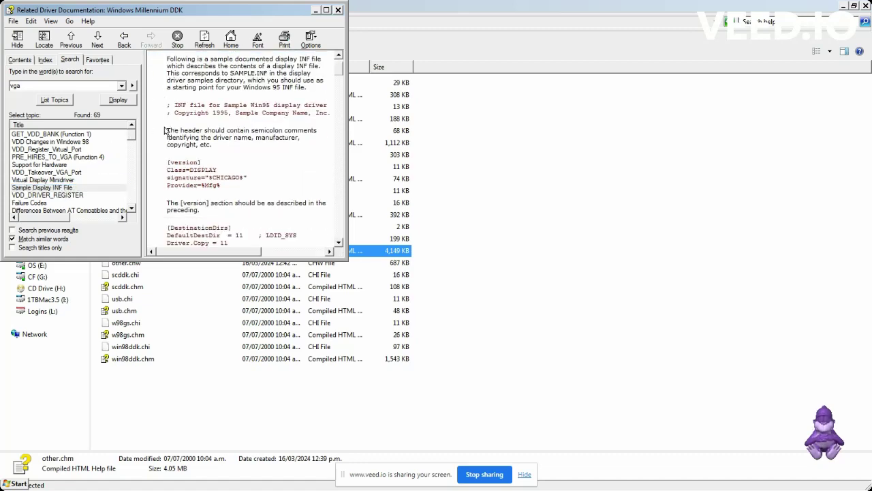
{"action": "scroll", "coordinate": [165, 131], "scroll_direction": "down", "scroll_amount": 7}
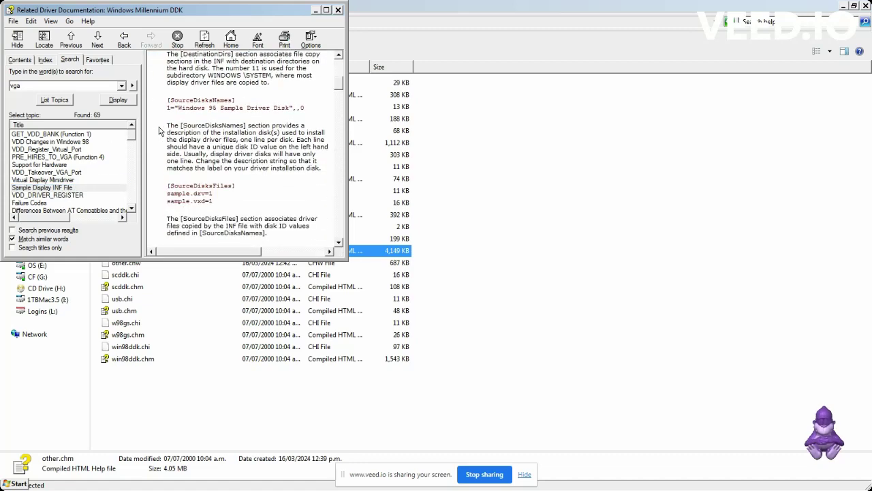
{"action": "scroll", "coordinate": [155, 131], "scroll_direction": "down", "scroll_amount": 8}
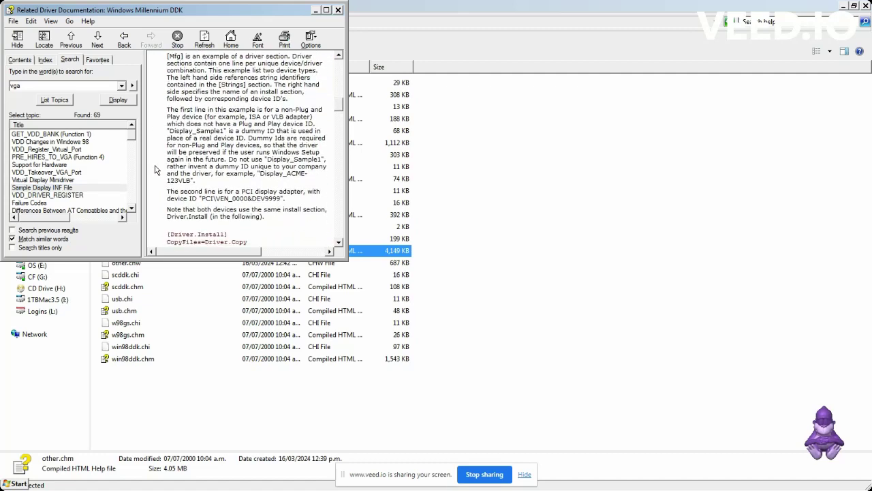
{"action": "scroll", "coordinate": [155, 170], "scroll_direction": "down", "scroll_amount": 9}
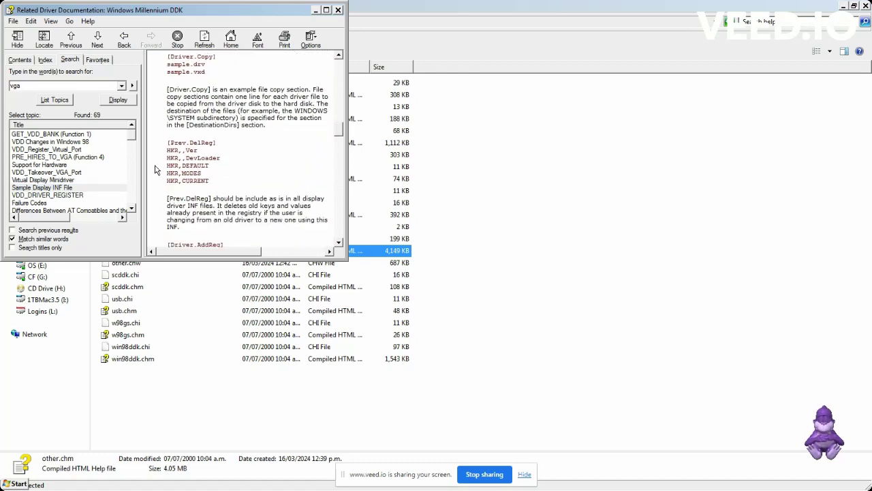
{"action": "scroll", "coordinate": [154, 169], "scroll_direction": "down", "scroll_amount": 9}
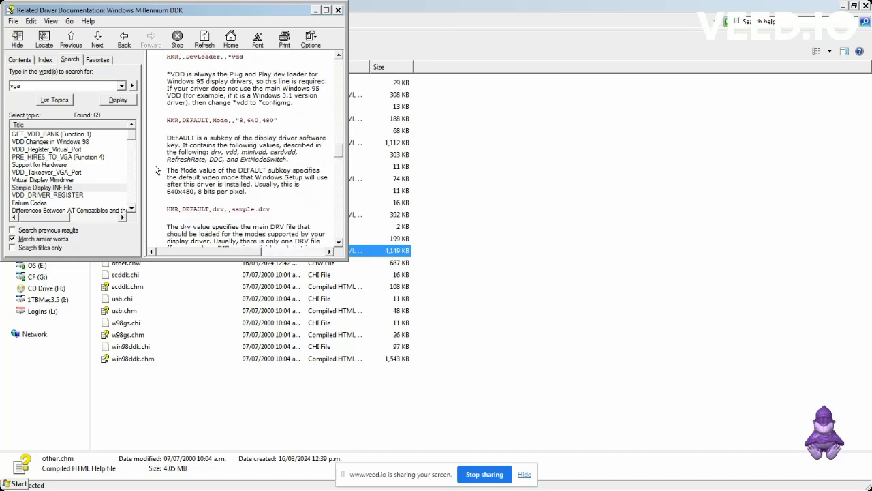
{"action": "scroll", "coordinate": [155, 178], "scroll_direction": "down", "scroll_amount": 9}
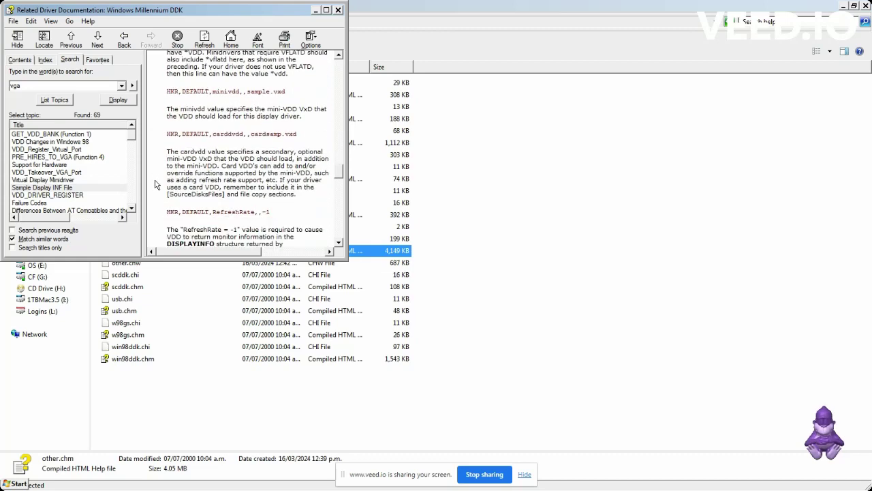
{"action": "scroll", "coordinate": [154, 184], "scroll_direction": "down", "scroll_amount": 4}
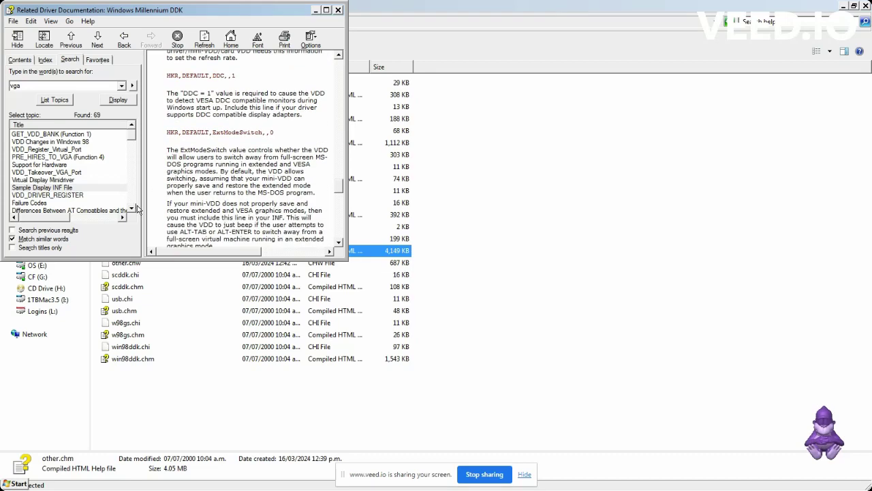
{"action": "scroll", "coordinate": [137, 205], "scroll_direction": "down", "scroll_amount": 10}
Step: Open the topic "Failure Codes" further down the found topics
{"action": "left_click", "coordinate": [131, 208]}
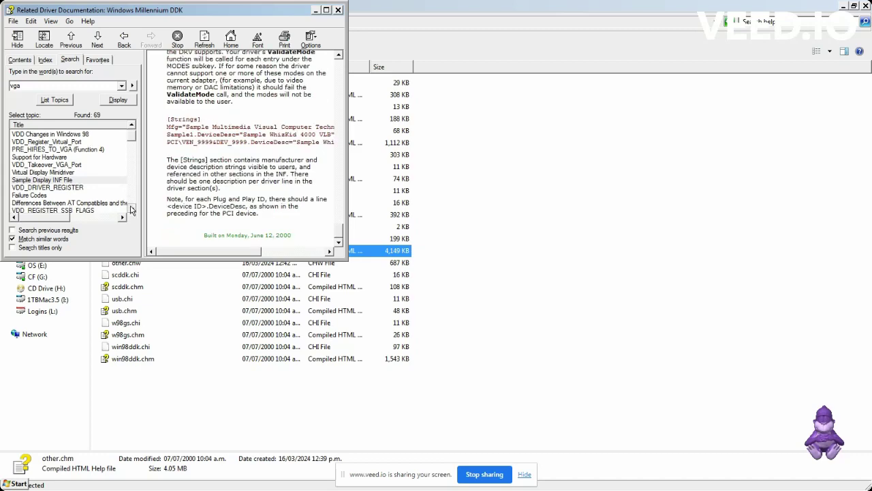
{"action": "left_click", "coordinate": [131, 208]}
{"action": "left_click", "coordinate": [132, 209]}
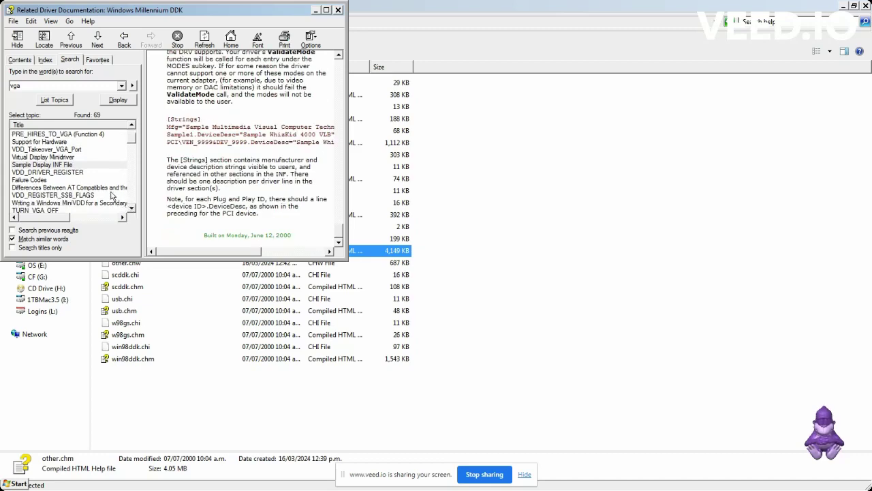
{"action": "double_click", "coordinate": [83, 180]}
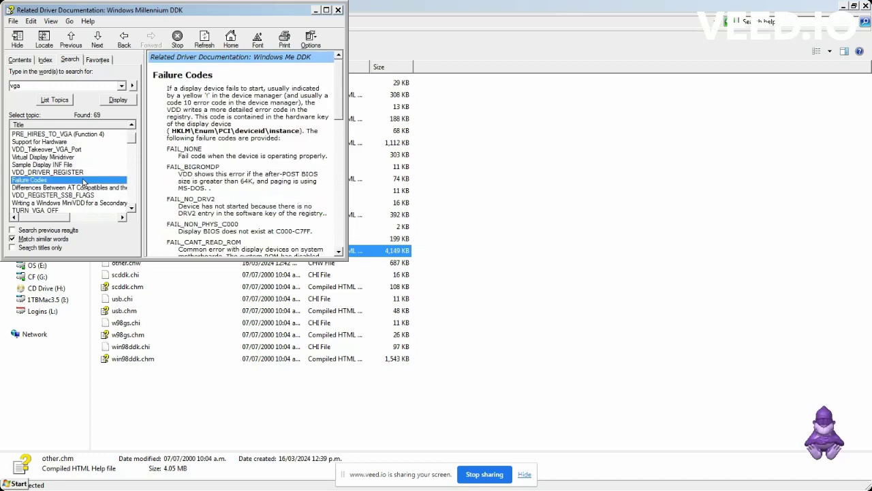
Step: Open the topic "TURN_VGA_OFF" and read its description and caveats
{"action": "left_click", "coordinate": [131, 209]}
{"action": "left_click", "coordinate": [132, 209]}
{"action": "left_click", "coordinate": [85, 196]}
{"action": "double_click", "coordinate": [86, 198]}
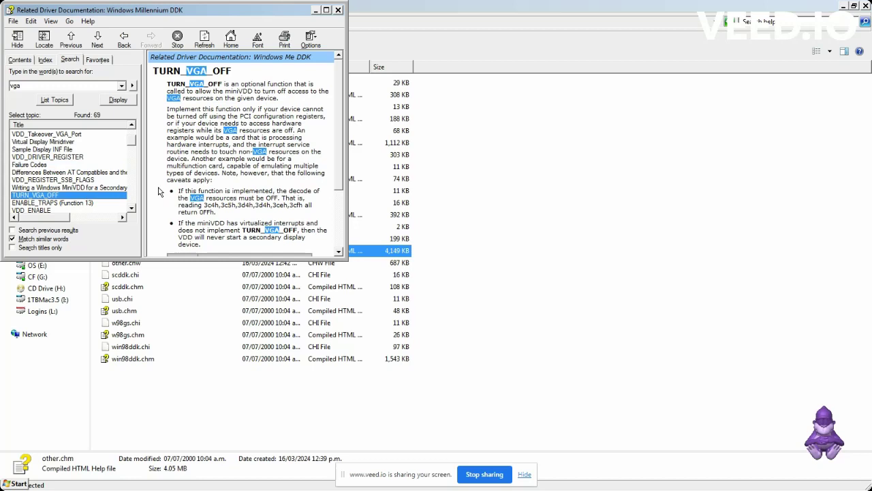
{"action": "left_click", "coordinate": [156, 191]}
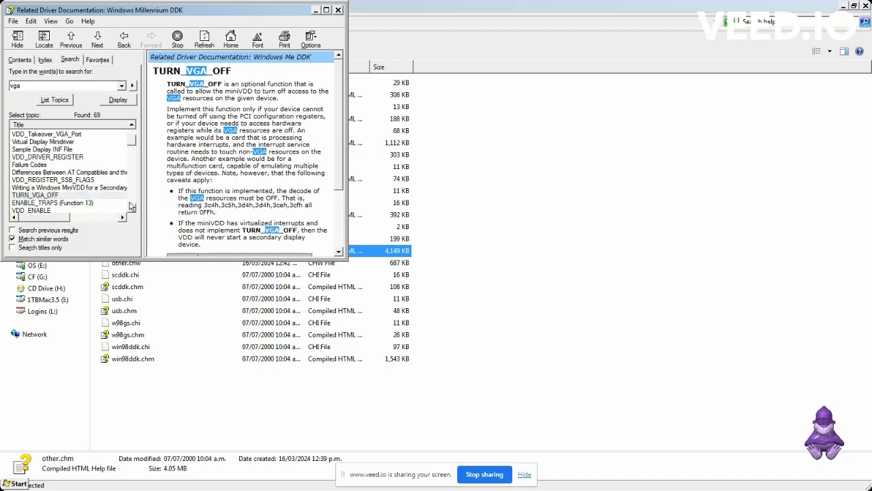
Step: Open the topic "VDD_ENABLE" from the found topics and look at its entry table
{"action": "left_click", "coordinate": [132, 209]}
{"action": "left_click", "coordinate": [132, 209]}
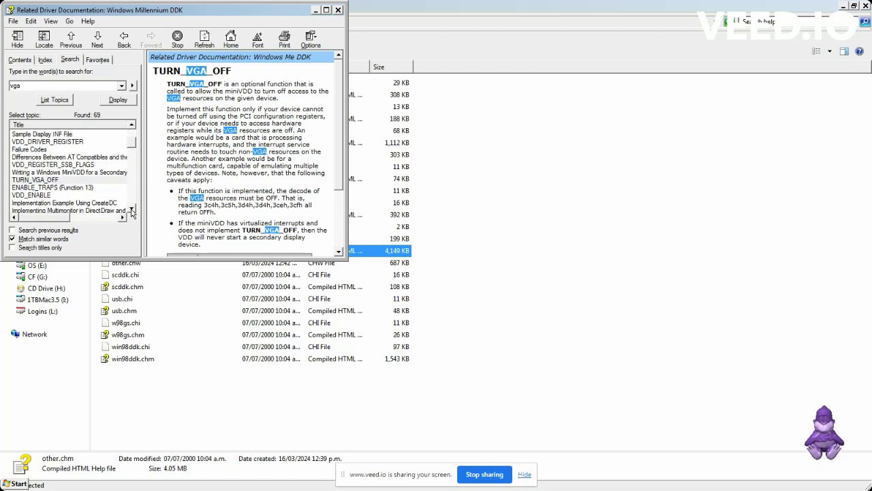
{"action": "left_click", "coordinate": [132, 209]}
{"action": "left_click", "coordinate": [131, 209]}
{"action": "left_click", "coordinate": [87, 180]}
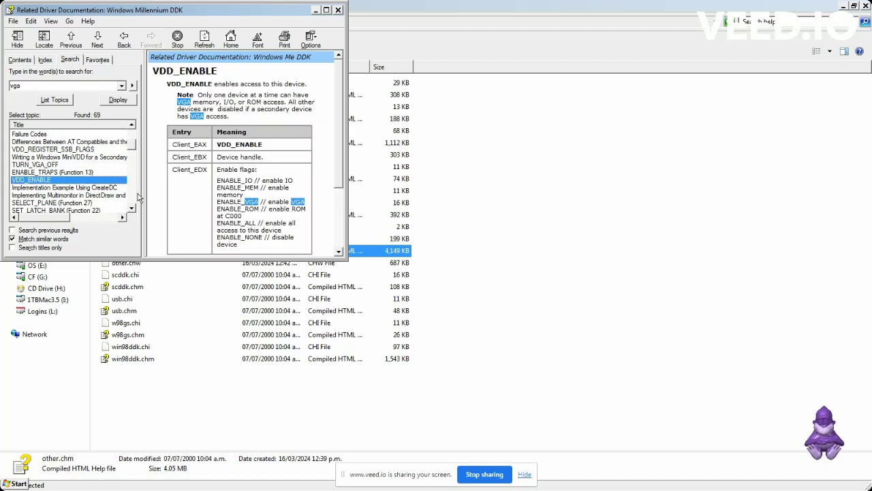
Step: Open the topic "PC 97 Requirements" and read its list of graphics adapter requirements to the end
{"action": "left_click", "coordinate": [132, 210]}
{"action": "left_click", "coordinate": [132, 210]}
{"action": "left_click", "coordinate": [132, 209]}
{"action": "left_click", "coordinate": [132, 209]}
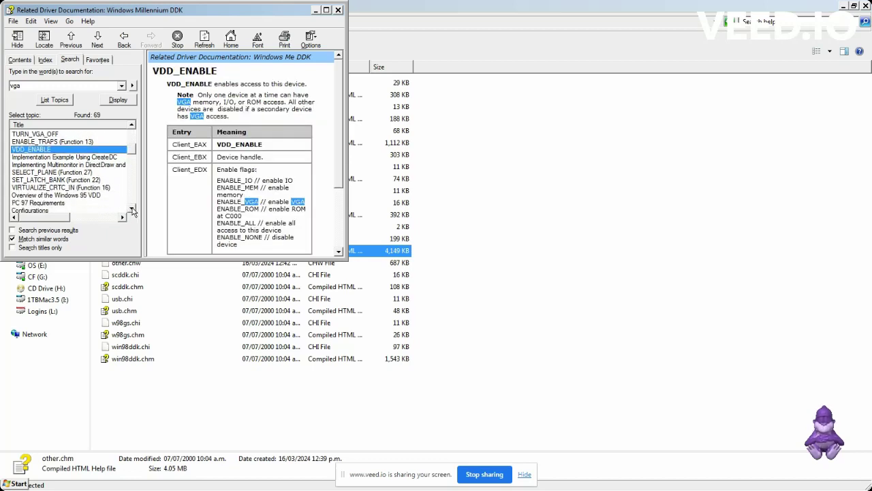
{"action": "left_click", "coordinate": [132, 209]}
{"action": "left_click", "coordinate": [132, 209]}
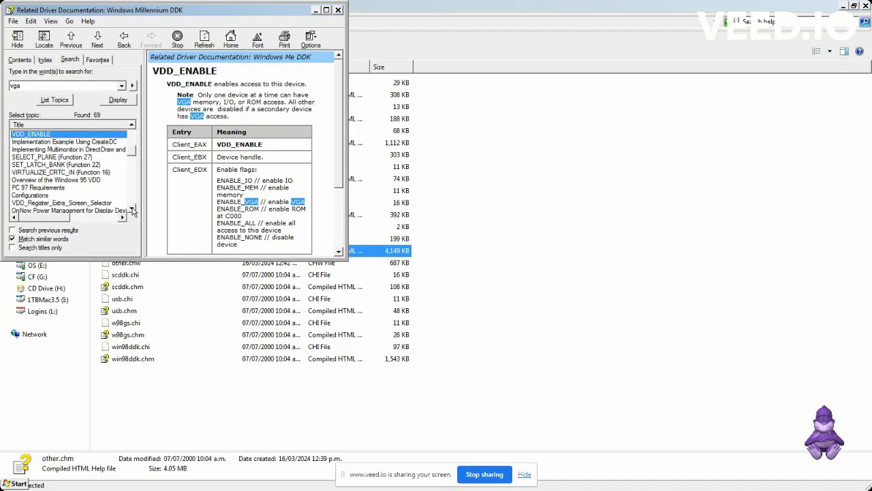
{"action": "double_click", "coordinate": [78, 188]}
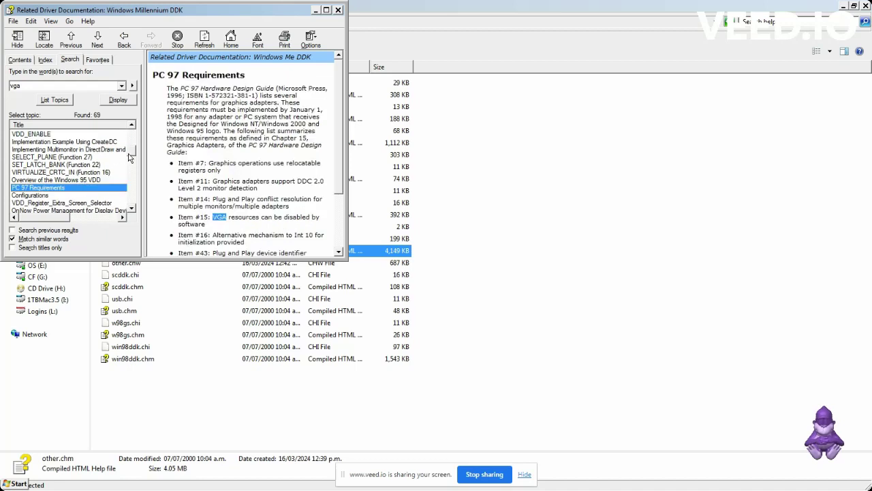
{"action": "left_click", "coordinate": [164, 177]}
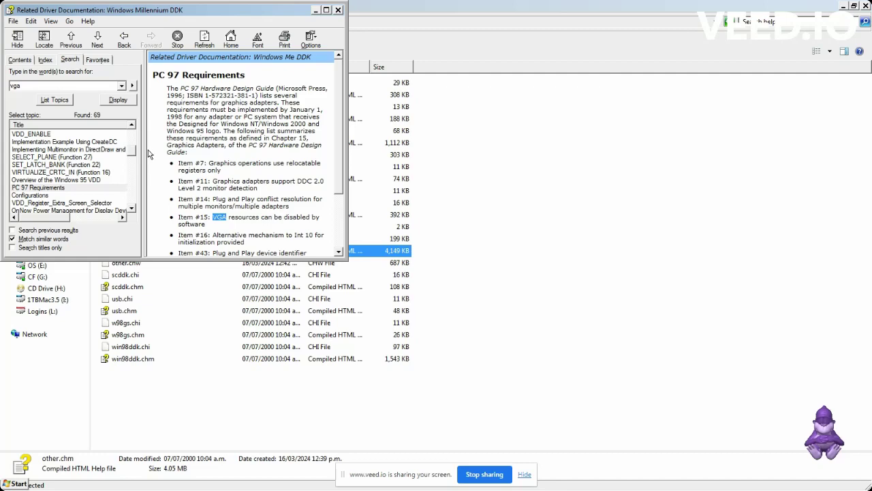
{"action": "scroll", "coordinate": [148, 154], "scroll_direction": "down", "scroll_amount": 3}
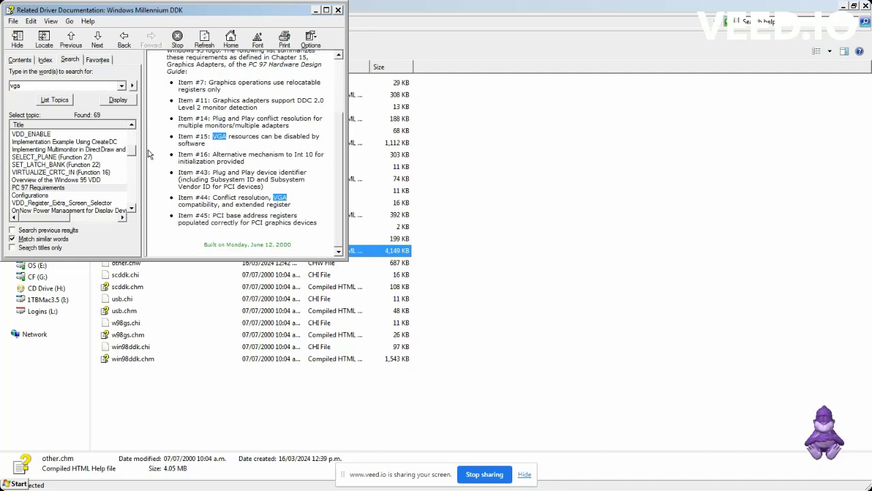
Step: Open the topic on OnNow power management for display device class drivers from the found topics
{"action": "left_click", "coordinate": [78, 195]}
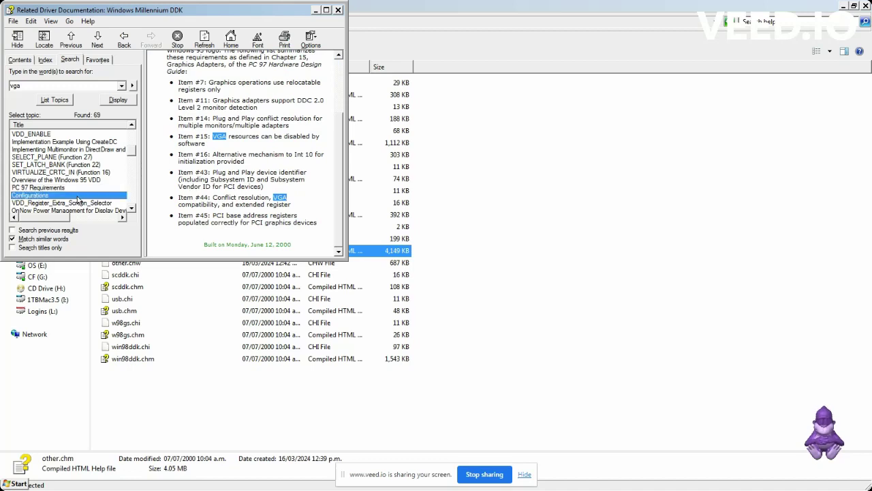
{"action": "scroll", "coordinate": [79, 198], "scroll_direction": "down", "scroll_amount": 2}
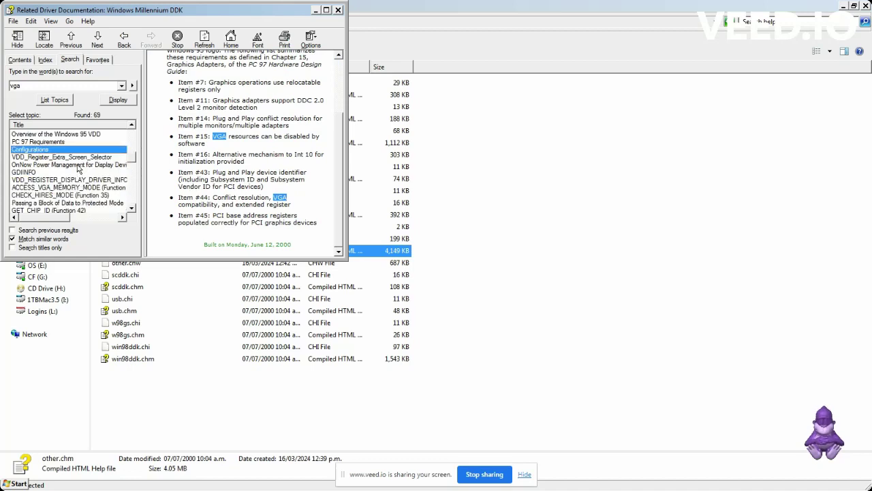
{"action": "double_click", "coordinate": [78, 166]}
Step: Open the topic "Interrupt 2Fh Function 4000h" and read it through to its See Also section
{"action": "scroll", "coordinate": [87, 210], "scroll_direction": "down", "scroll_amount": 2}
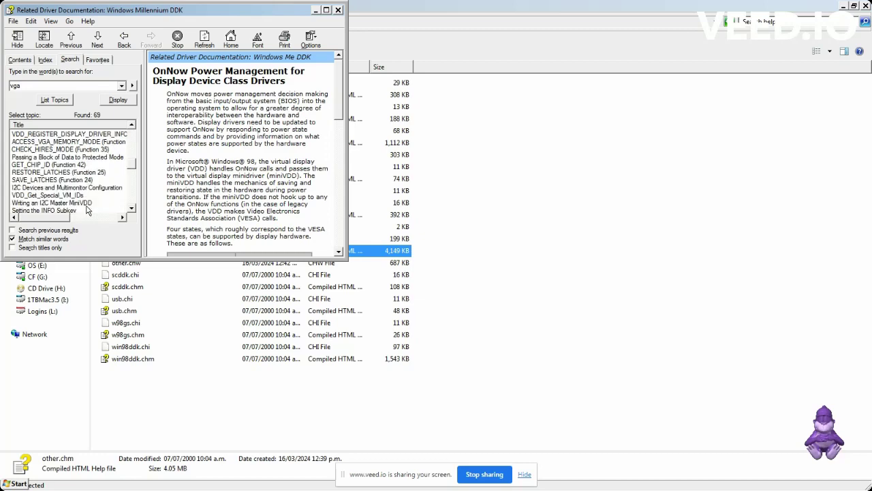
{"action": "scroll", "coordinate": [86, 210], "scroll_direction": "down", "scroll_amount": 2}
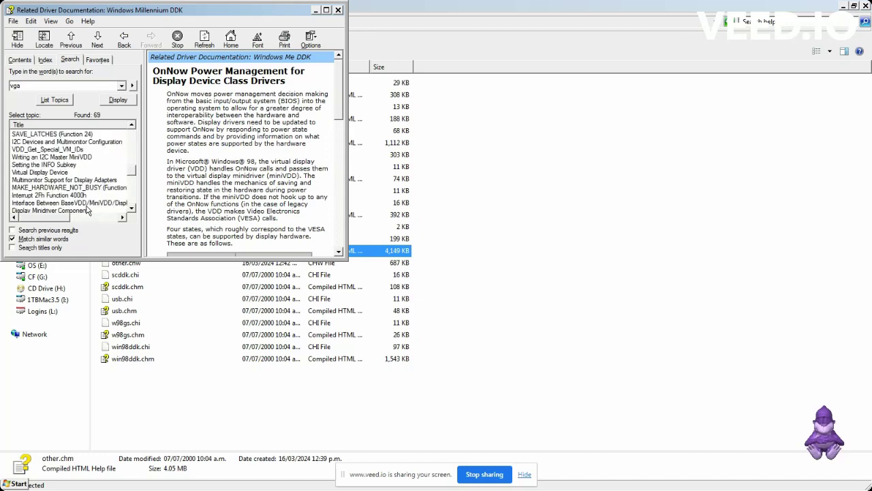
{"action": "double_click", "coordinate": [87, 195]}
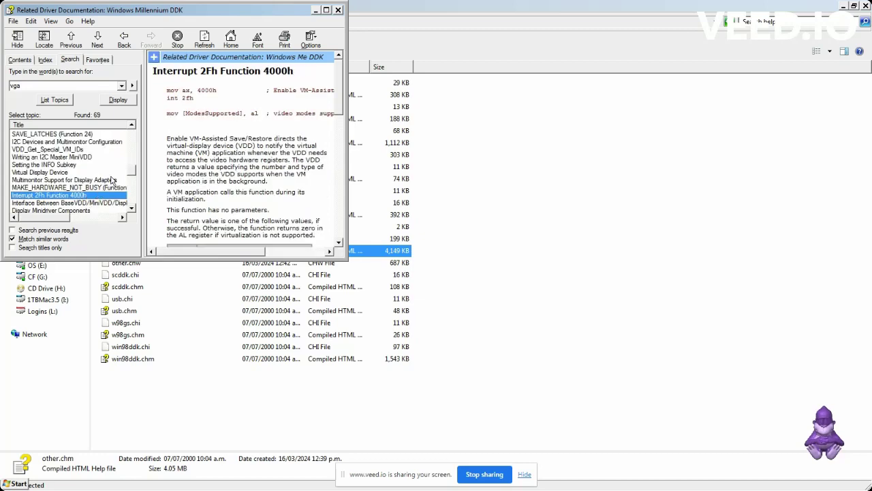
{"action": "left_click", "coordinate": [154, 161]}
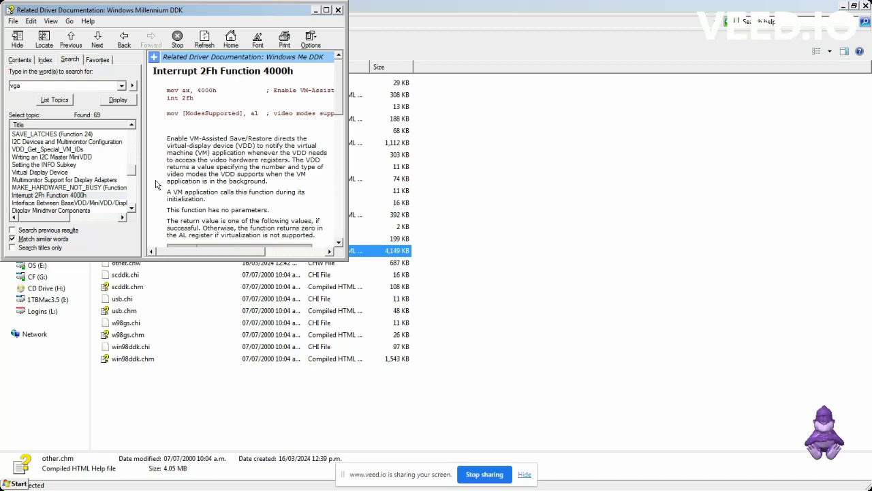
{"action": "scroll", "coordinate": [155, 184], "scroll_direction": "down", "scroll_amount": 2}
{"action": "scroll", "coordinate": [155, 184], "scroll_direction": "down", "scroll_amount": 10}
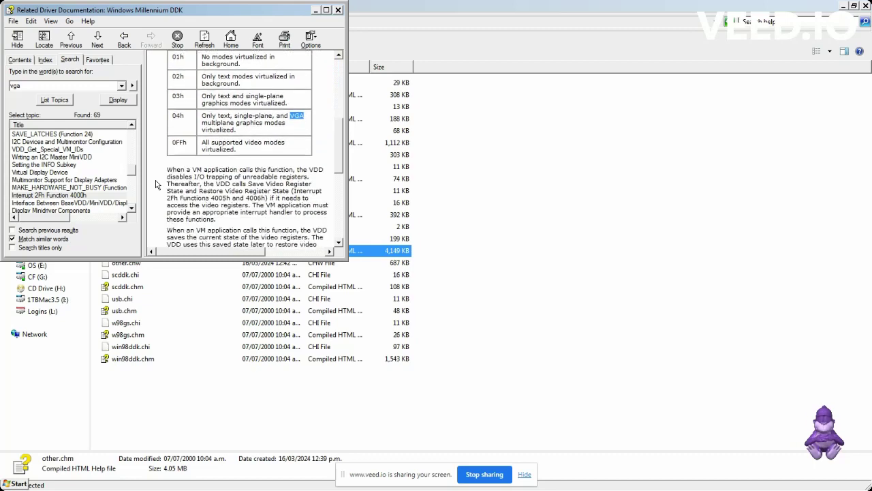
{"action": "scroll", "coordinate": [156, 184], "scroll_direction": "down", "scroll_amount": 5}
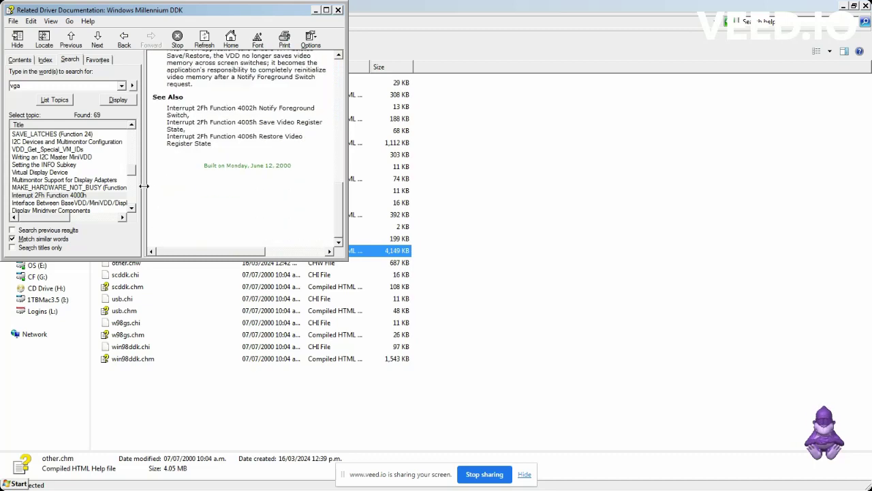
Step: Open the topic "Interface Between BaseVDD/MiniVDD/Display Drivers" from the found topics
{"action": "left_click", "coordinate": [77, 203]}
{"action": "scroll", "coordinate": [77, 203], "scroll_direction": "down", "scroll_amount": 1}
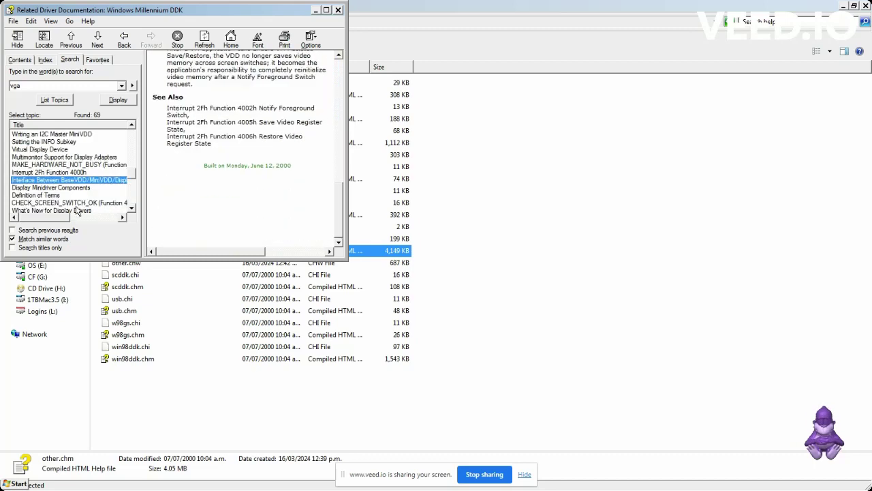
{"action": "double_click", "coordinate": [77, 183]}
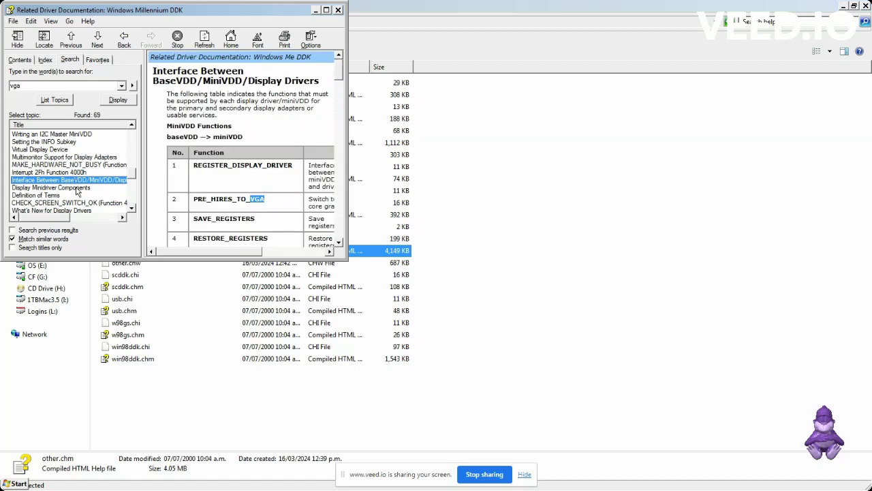
Step: Open the topic "Display Minidriver Components" and read its component table down to the virtual display device (VDD.VXD) entry
{"action": "double_click", "coordinate": [77, 188]}
{"action": "left_click", "coordinate": [149, 153]}
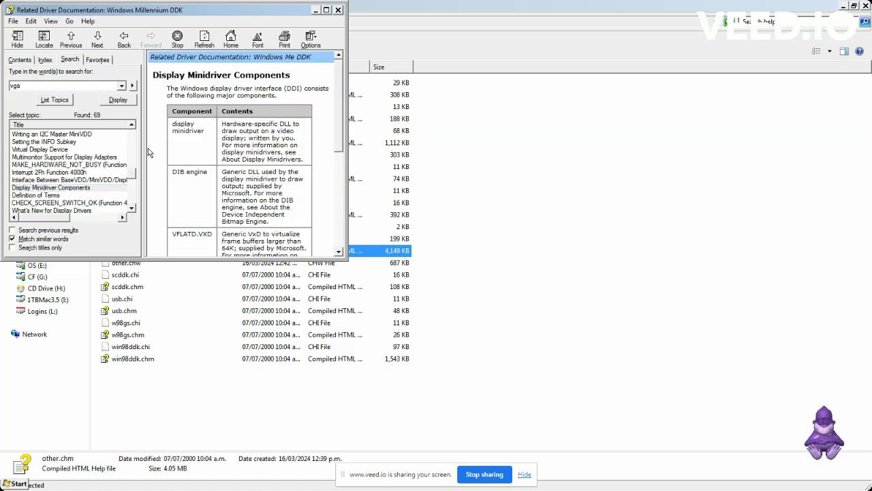
{"action": "scroll", "coordinate": [155, 153], "scroll_direction": "down", "scroll_amount": 1}
{"action": "scroll", "coordinate": [155, 152], "scroll_direction": "down", "scroll_amount": 4}
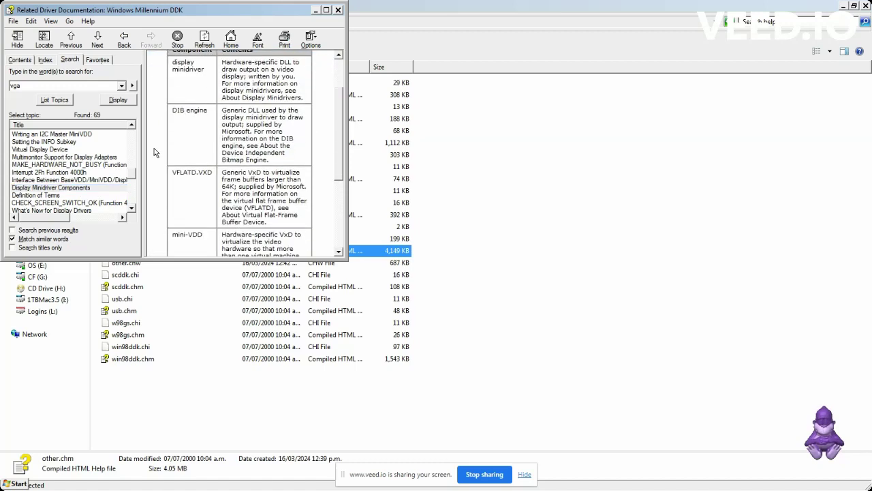
{"action": "scroll", "coordinate": [155, 153], "scroll_direction": "down", "scroll_amount": 1}
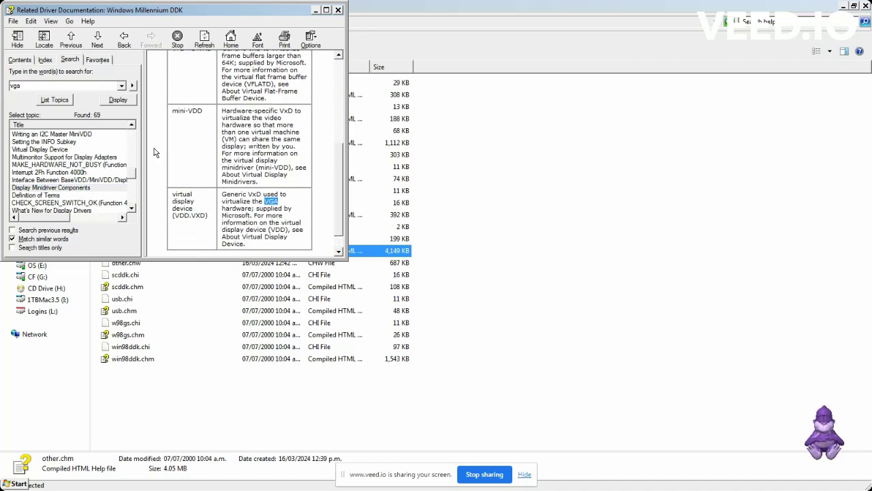
{"action": "scroll", "coordinate": [154, 153], "scroll_direction": "up", "scroll_amount": 2}
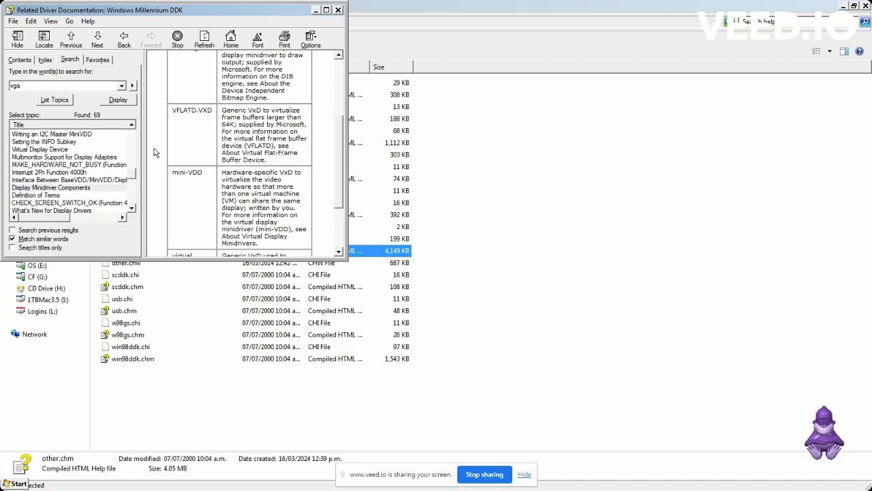
{"action": "scroll", "coordinate": [155, 153], "scroll_direction": "down", "scroll_amount": 3}
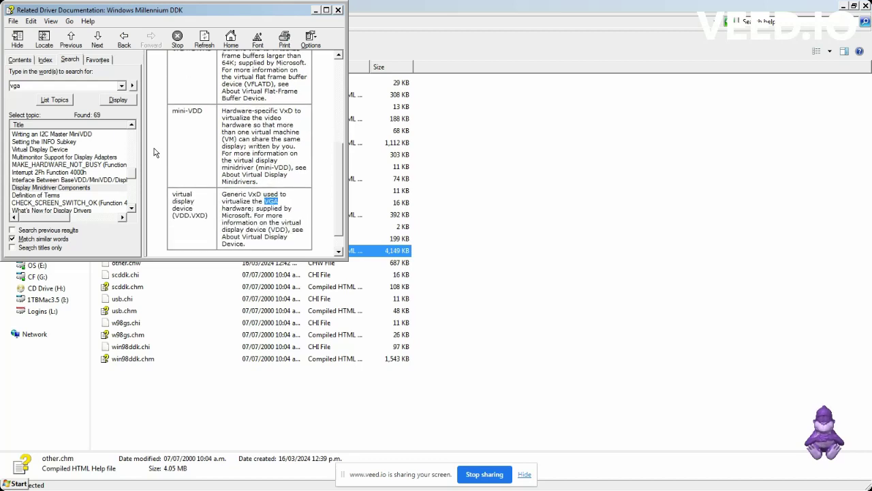
Step: Open the topic "Definition of Terms" and look through the following entries in the list of found topics
{"action": "double_click", "coordinate": [68, 195]}
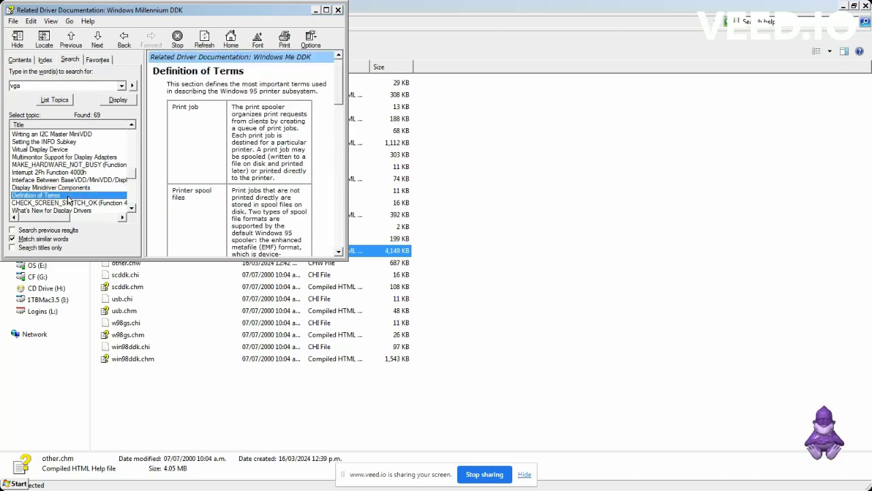
{"action": "scroll", "coordinate": [68, 198], "scroll_direction": "down", "scroll_amount": 2}
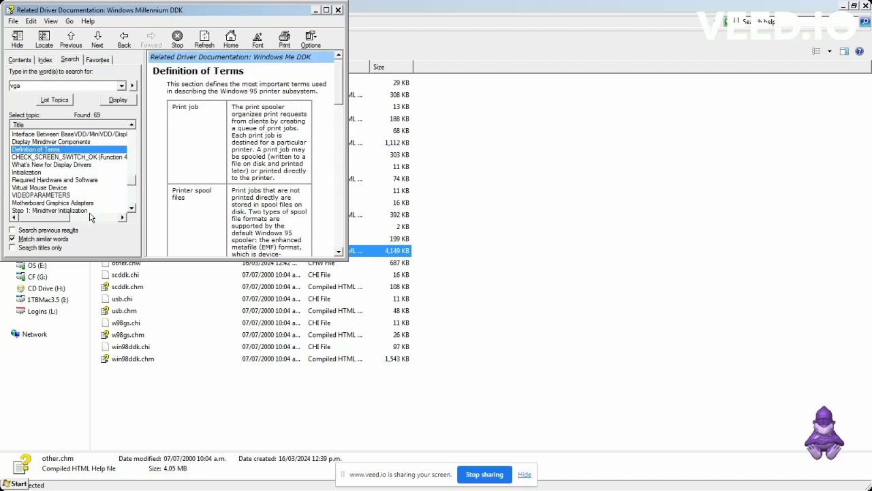
{"action": "scroll", "coordinate": [89, 217], "scroll_direction": "down", "scroll_amount": 3}
{"action": "scroll", "coordinate": [90, 217], "scroll_direction": "up", "scroll_amount": 3}
Step: In a new Command Prompt, change to the \wme_ddk folder and search its subfolders with attrib *vflatd* /s
{"action": "key", "text": "super+r"}
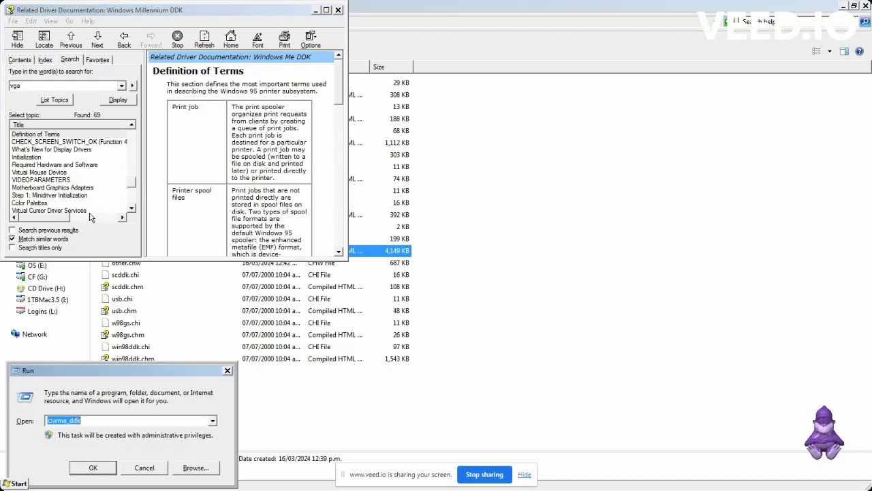
{"action": "type", "text": "cmd"}
{"action": "key", "text": "Return"}
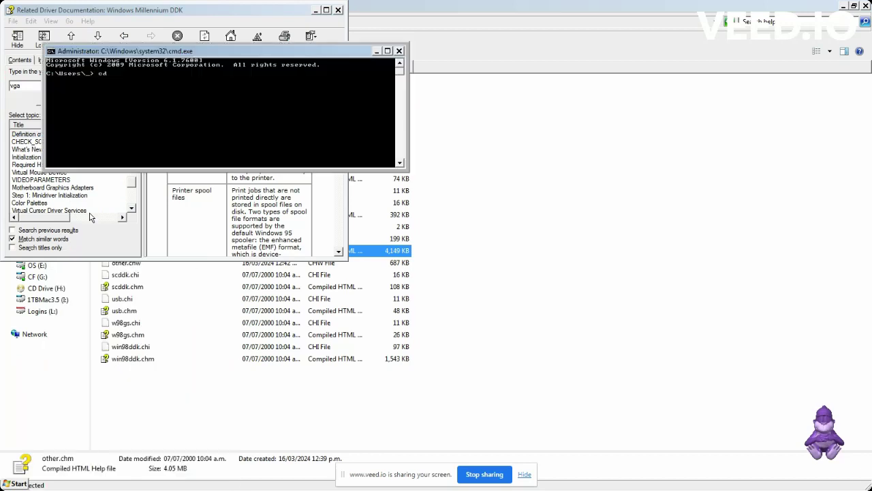
{"action": "type", "text": "cd \\"}
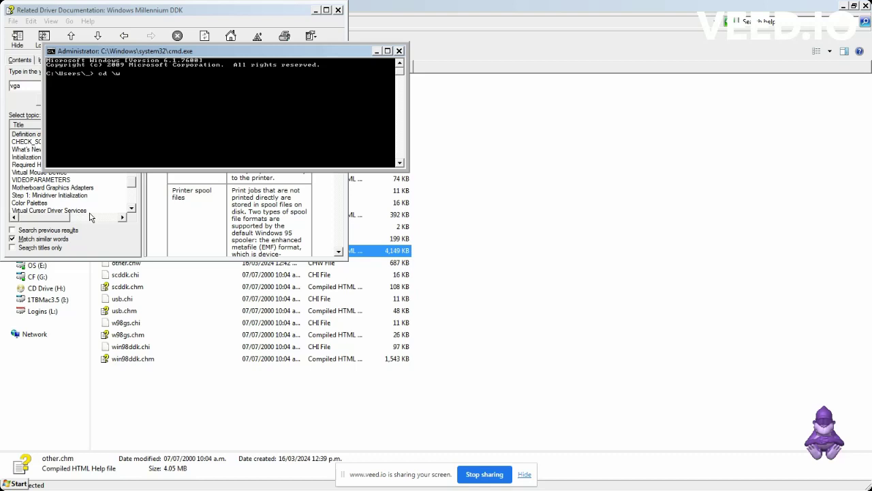
{"action": "type", "text": "wme_ddk"}
{"action": "key", "text": "Return"}
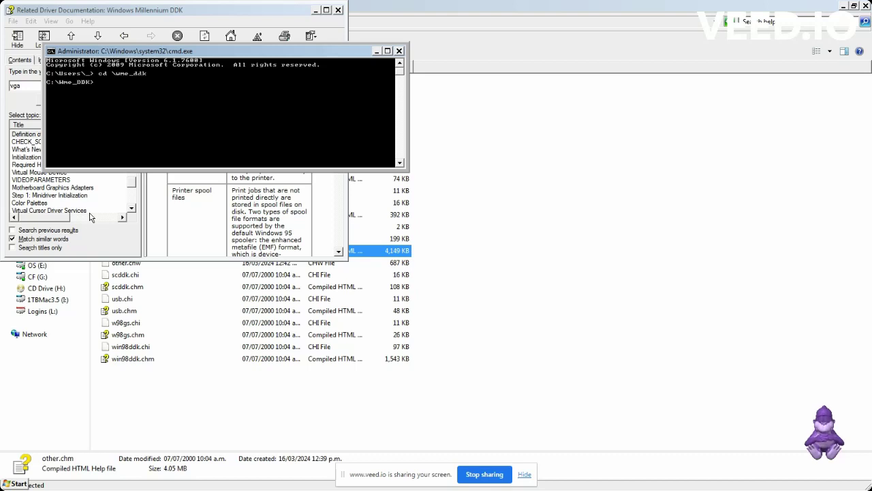
{"action": "type", "text": "attrib *"}
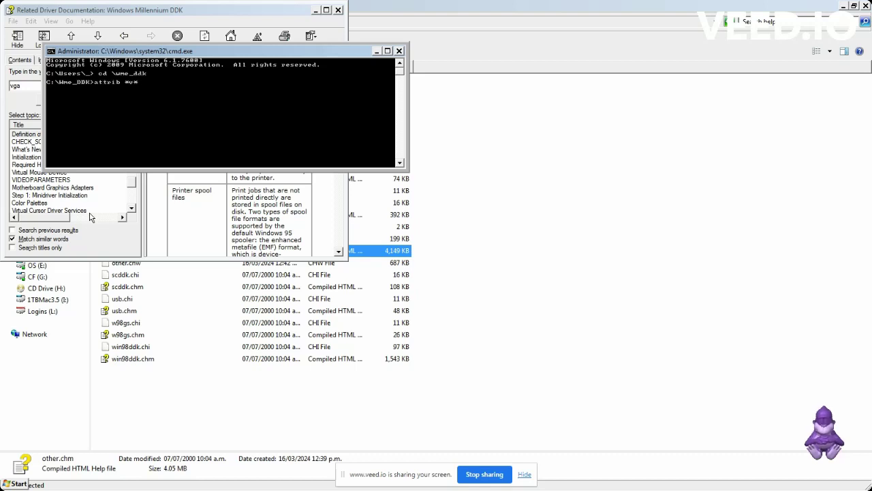
{"action": "type", "text": "vflatd*"}
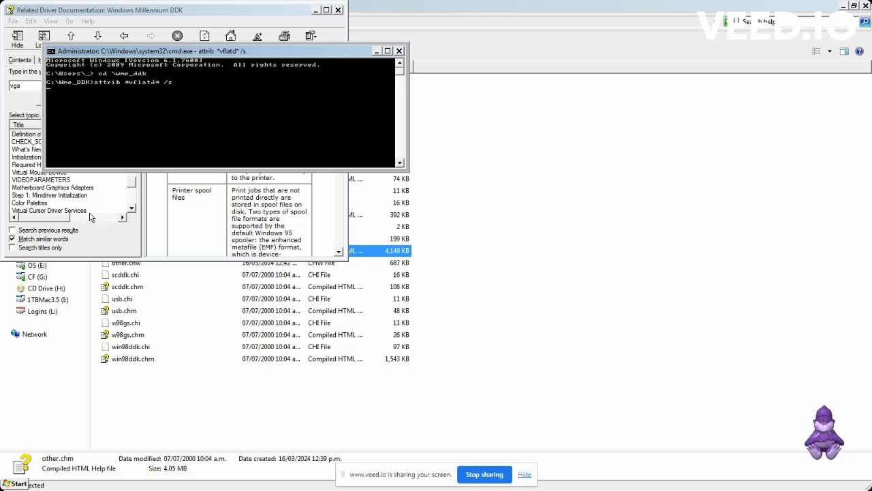
Step: Return to the Related Driver Documentation help and read the topic "Step 1: Minidriver Initialization" through to its end
{"action": "left_click", "coordinate": [89, 216]}
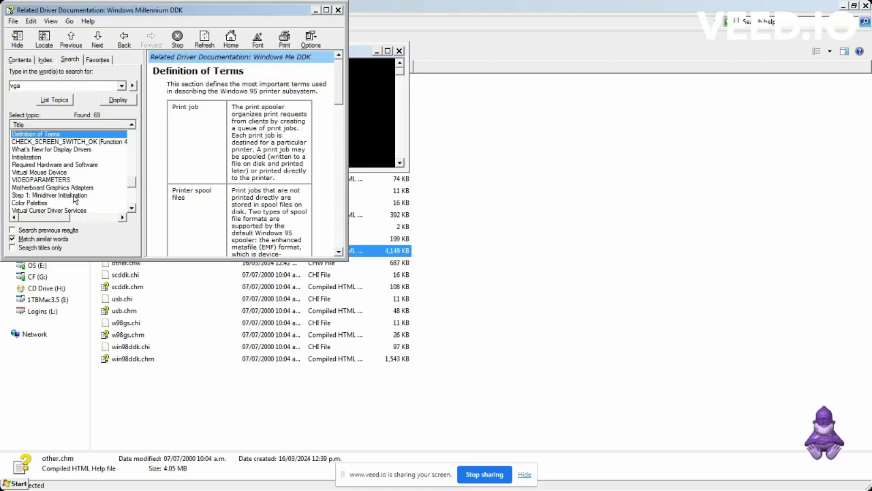
{"action": "double_click", "coordinate": [75, 196]}
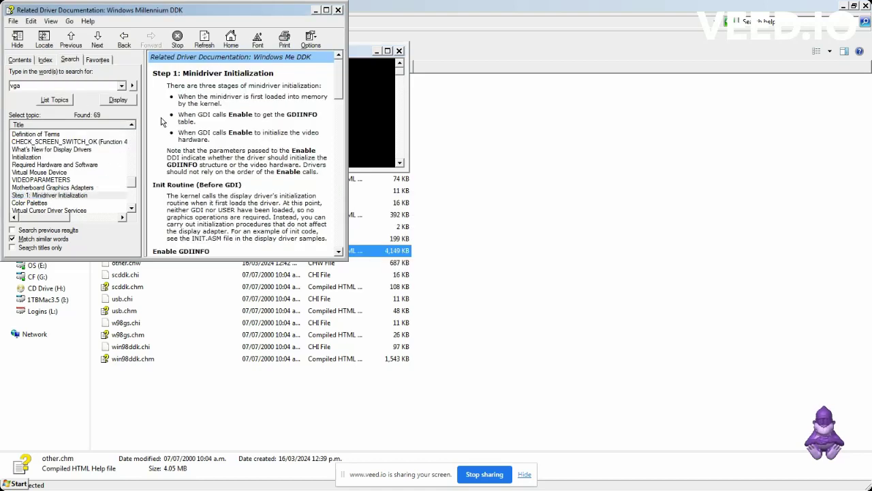
{"action": "scroll", "coordinate": [161, 142], "scroll_direction": "down", "scroll_amount": 5}
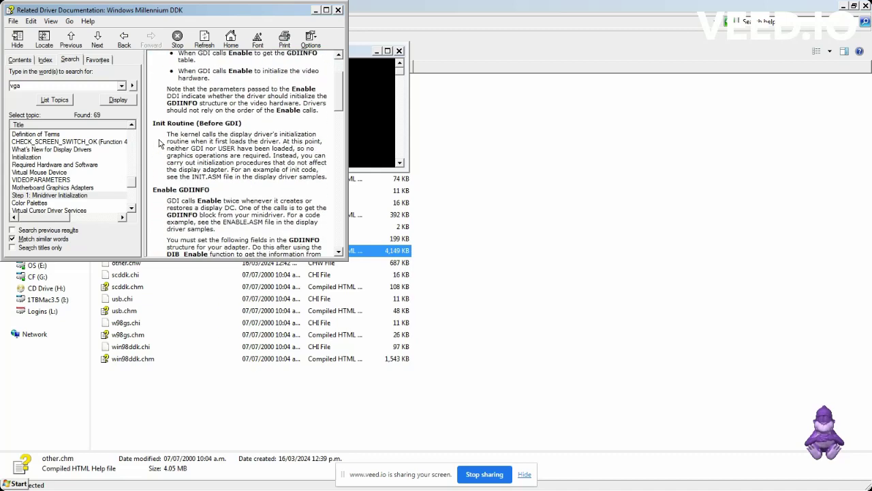
{"action": "scroll", "coordinate": [153, 143], "scroll_direction": "down", "scroll_amount": 10}
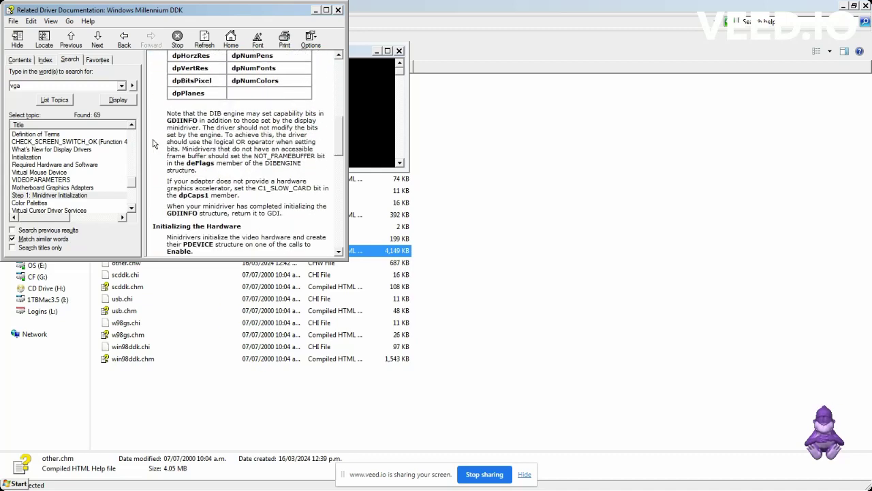
{"action": "scroll", "coordinate": [155, 144], "scroll_direction": "down", "scroll_amount": 3}
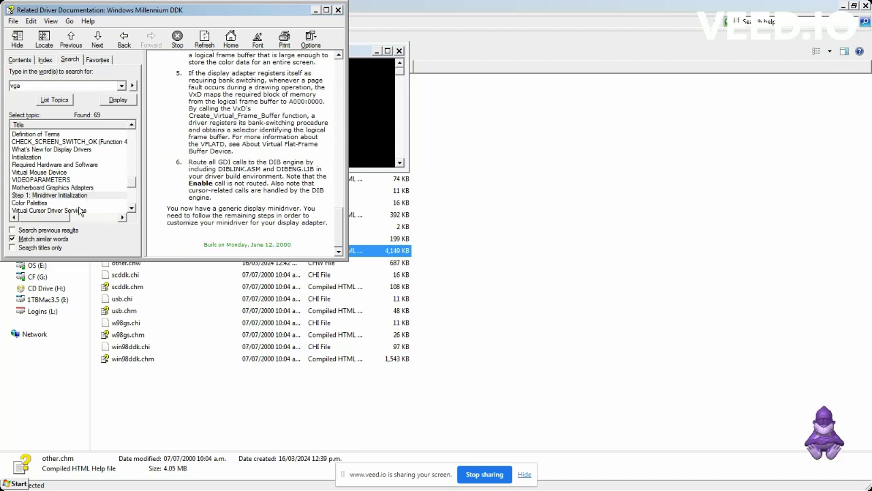
Step: Open the DIBENGINE topic from the found topics and read its member descriptions through to deDriverReserved
{"action": "left_click", "coordinate": [80, 209]}
{"action": "scroll", "coordinate": [80, 212], "scroll_direction": "down", "scroll_amount": 2}
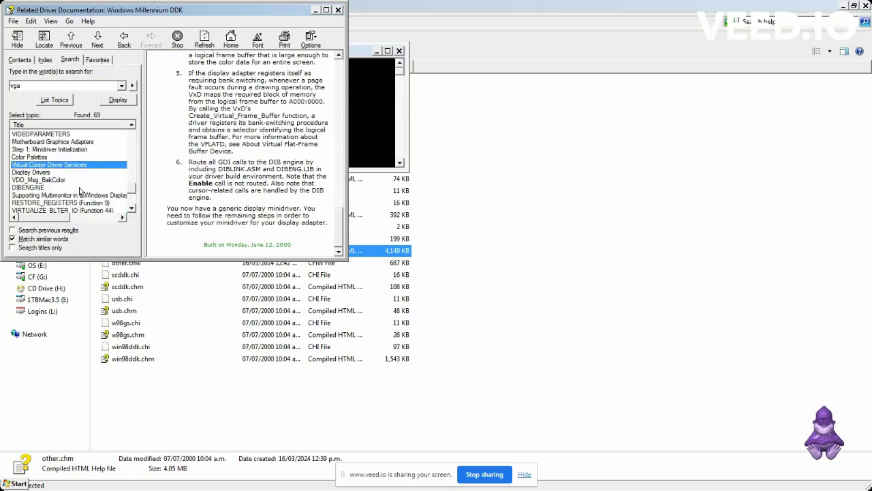
{"action": "double_click", "coordinate": [79, 188]}
{"action": "scroll", "coordinate": [159, 148], "scroll_direction": "down", "scroll_amount": 2}
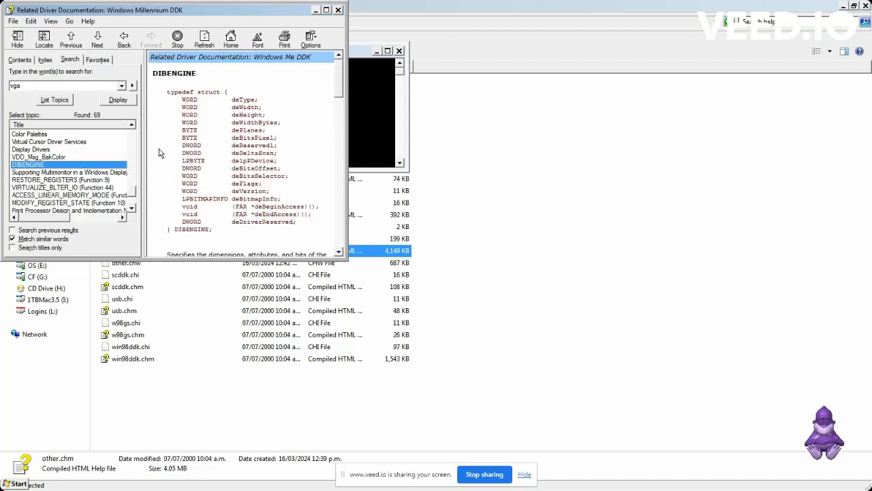
{"action": "left_click", "coordinate": [159, 150]}
{"action": "scroll", "coordinate": [159, 149], "scroll_direction": "down", "scroll_amount": 8}
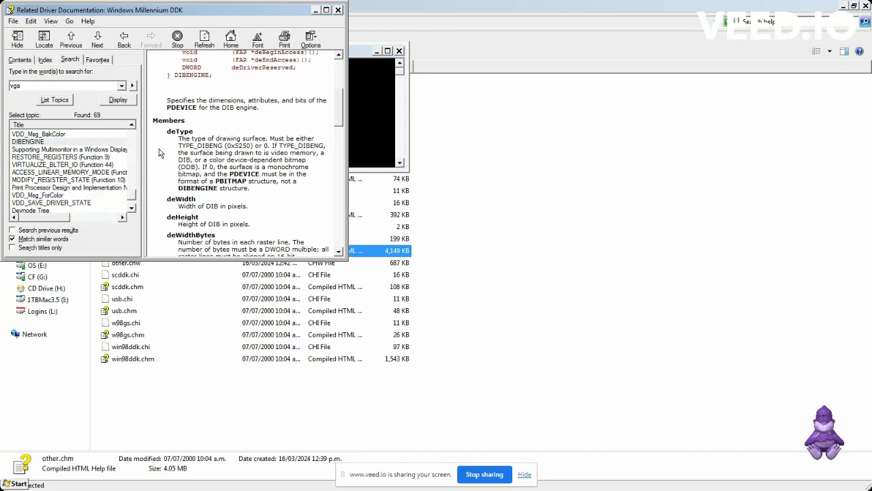
{"action": "scroll", "coordinate": [158, 148], "scroll_direction": "down", "scroll_amount": 10}
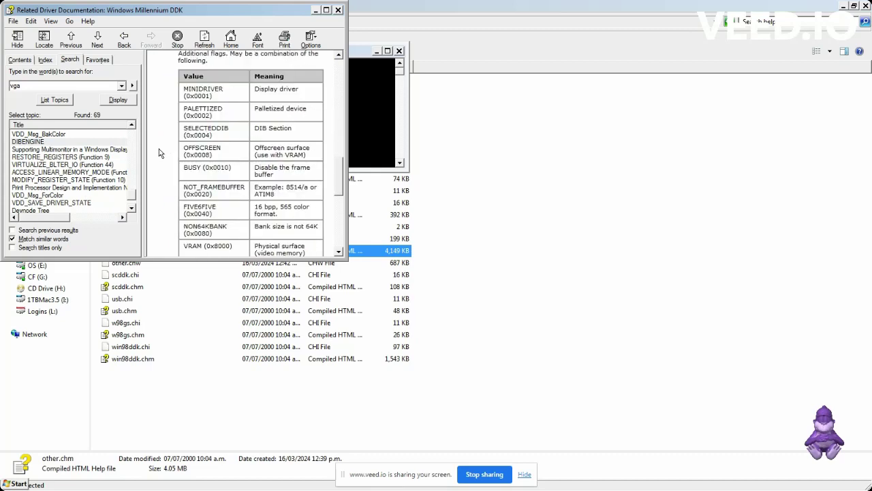
{"action": "scroll", "coordinate": [159, 149], "scroll_direction": "down", "scroll_amount": 1}
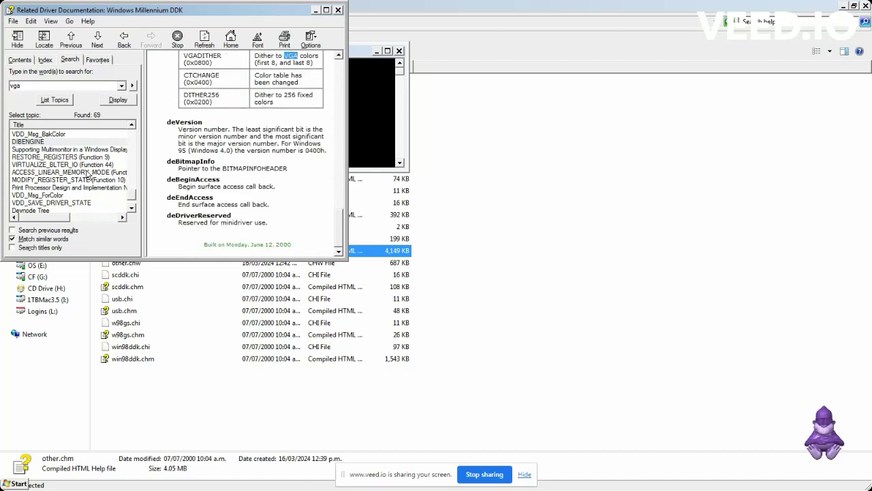
Step: View the topics "Virtual Cursor Drivers" and "VDD_DRIVER_UNREGISTER", and close the Related Driver Documentation help
{"action": "left_click", "coordinate": [65, 195]}
{"action": "scroll", "coordinate": [66, 195], "scroll_direction": "down", "scroll_amount": 1}
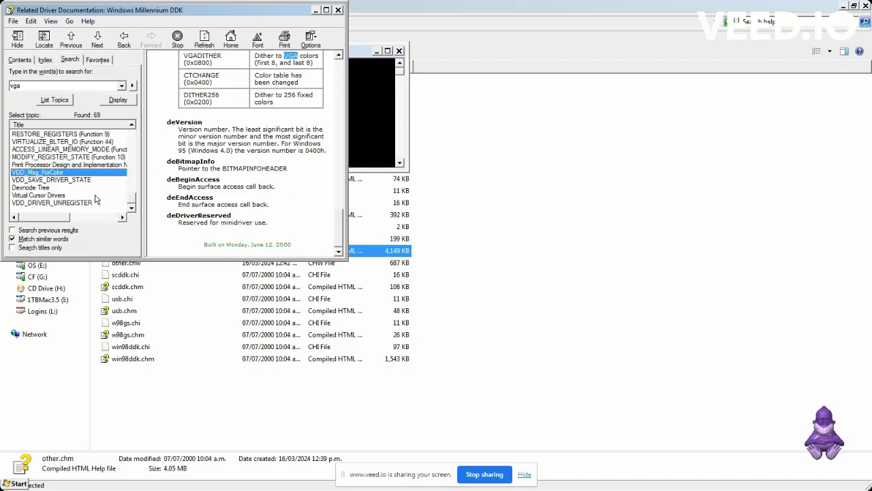
{"action": "left_click", "coordinate": [64, 196]}
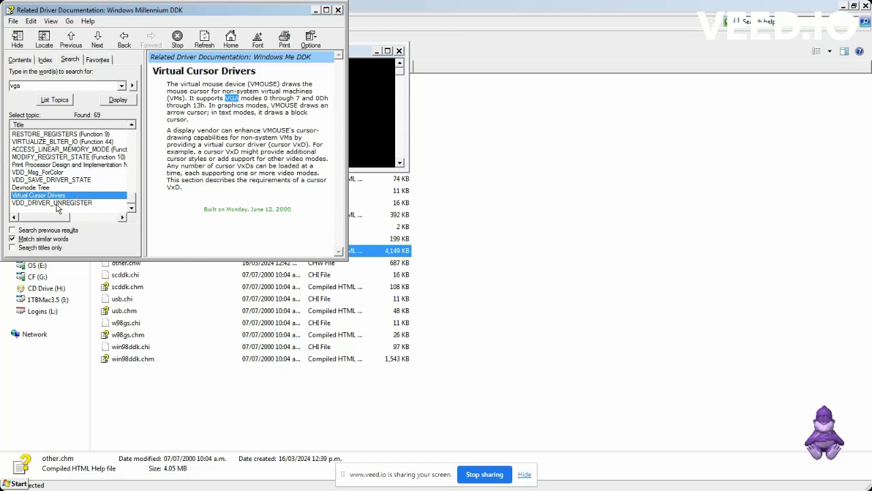
{"action": "double_click", "coordinate": [57, 203]}
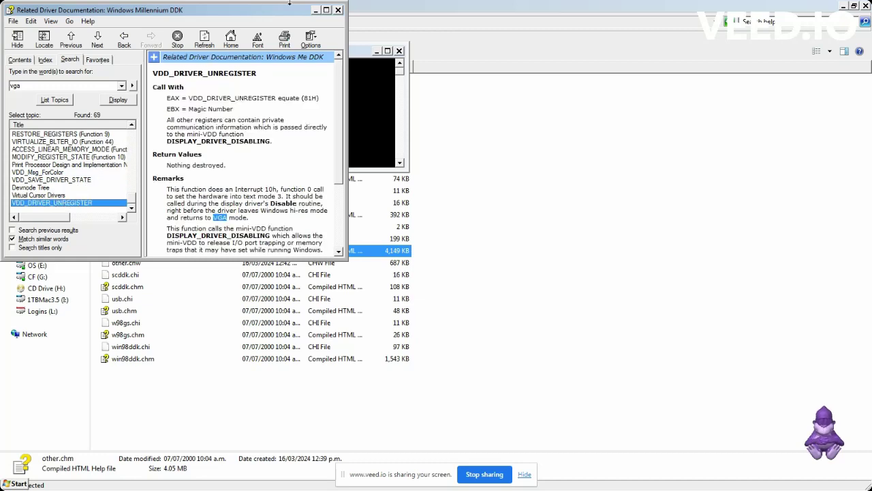
{"action": "left_click", "coordinate": [339, 11]}
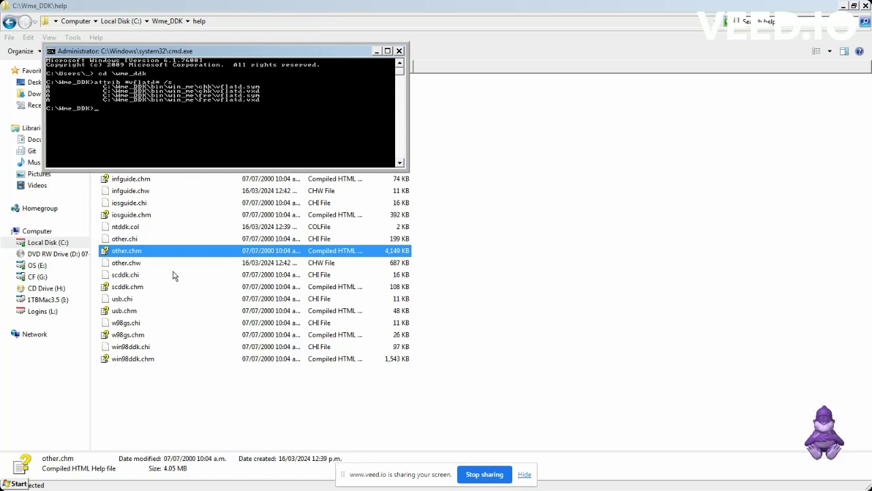
Step: Open scddk.chm, search the Smart Card Drivers help for "vga", and close it
{"action": "double_click", "coordinate": [129, 287]}
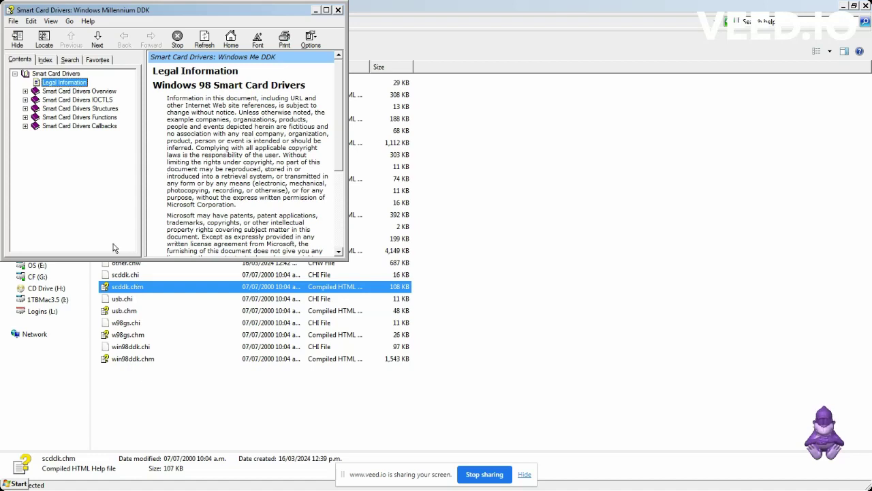
{"action": "left_click", "coordinate": [69, 60]}
{"action": "type", "text": "v"}
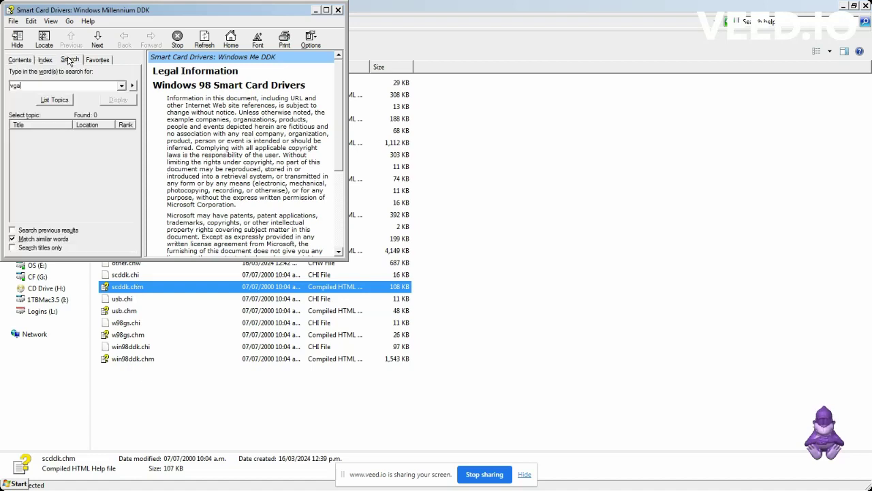
{"action": "type", "text": "ga"}
{"action": "key", "text": "Return"}
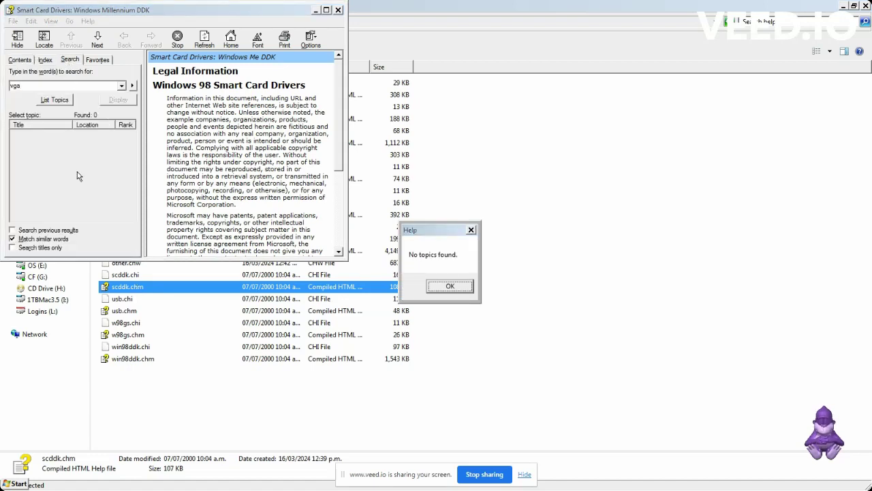
{"action": "key", "text": "Return"}
{"action": "key", "text": "alt+F4"}
Step: Open usb.chm, search the Universal Serial Bus help for "vga", and close it
{"action": "key", "text": "Down"}
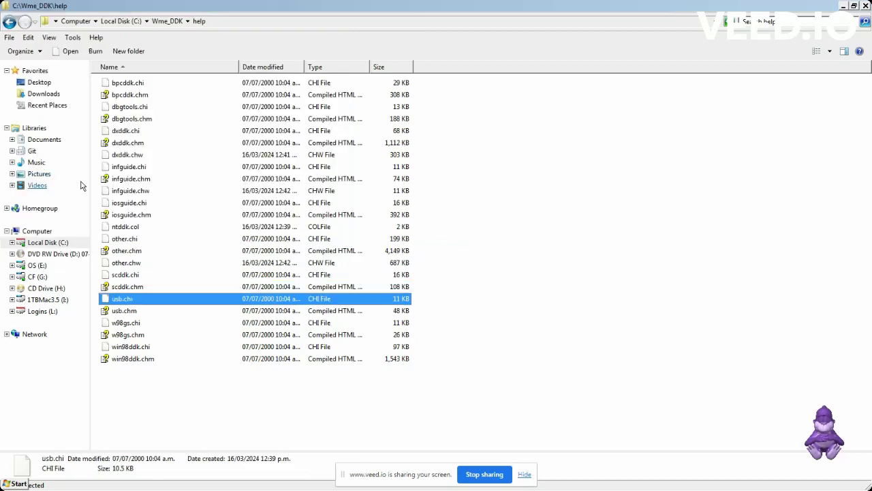
{"action": "key", "text": "Down"}
{"action": "key", "text": "Return"}
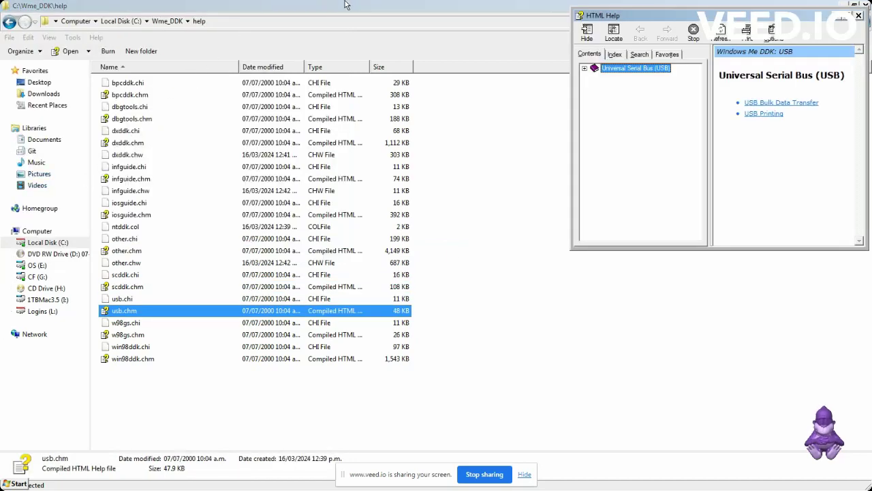
{"action": "left_click_drag", "start_coordinate": [661, 16], "coordinate": [114, 15]}
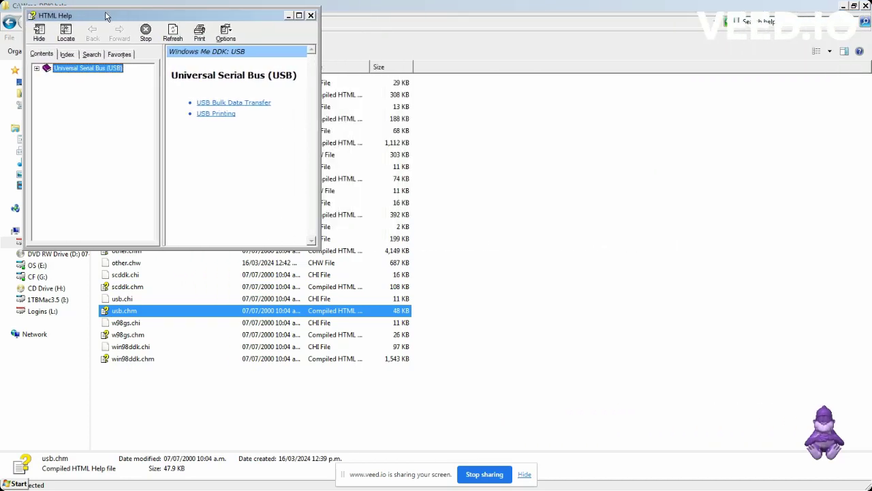
{"action": "left_click", "coordinate": [86, 54]}
{"action": "type", "text": "vga"}
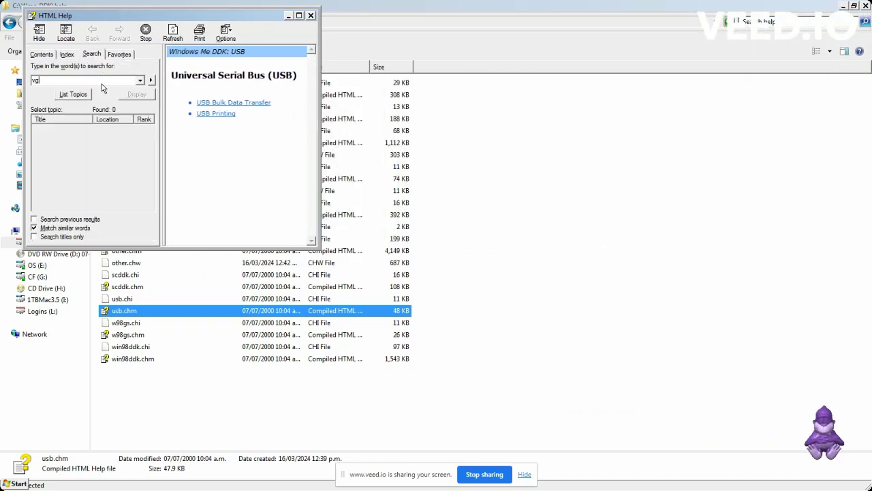
{"action": "key", "text": "Return"}
{"action": "key", "text": "Escape"}
{"action": "key", "text": "Escape"}
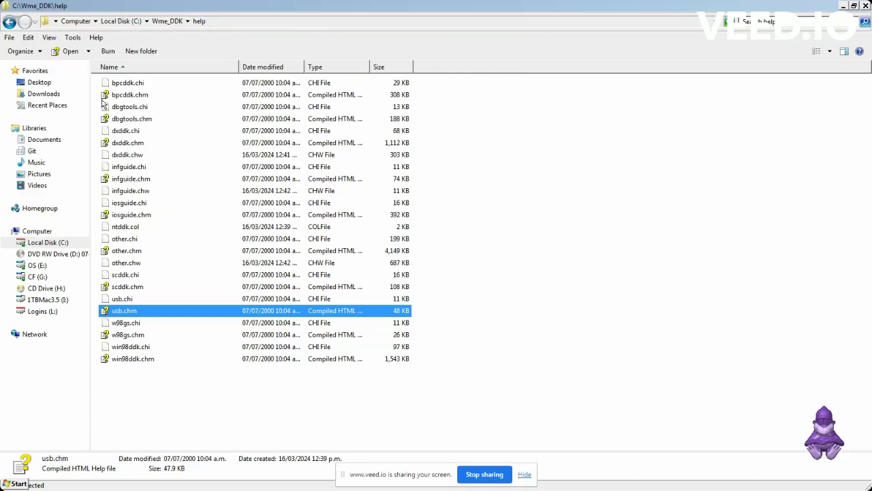
Step: Open w98gs.chm, search the Getting Started help for "vga", and close it
{"action": "key", "text": "Down"}
{"action": "key", "text": "Down"}
{"action": "key", "text": "Return"}
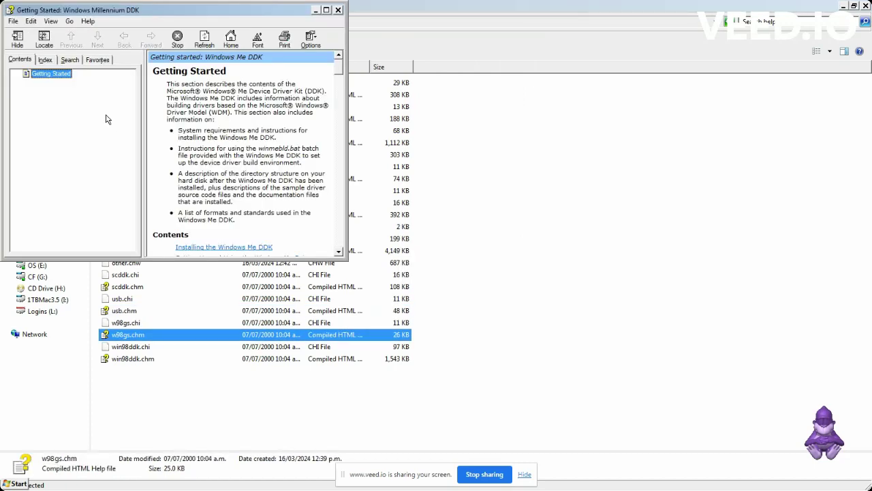
{"action": "left_click", "coordinate": [69, 60]}
{"action": "type", "text": "vga"}
{"action": "key", "text": "Return"}
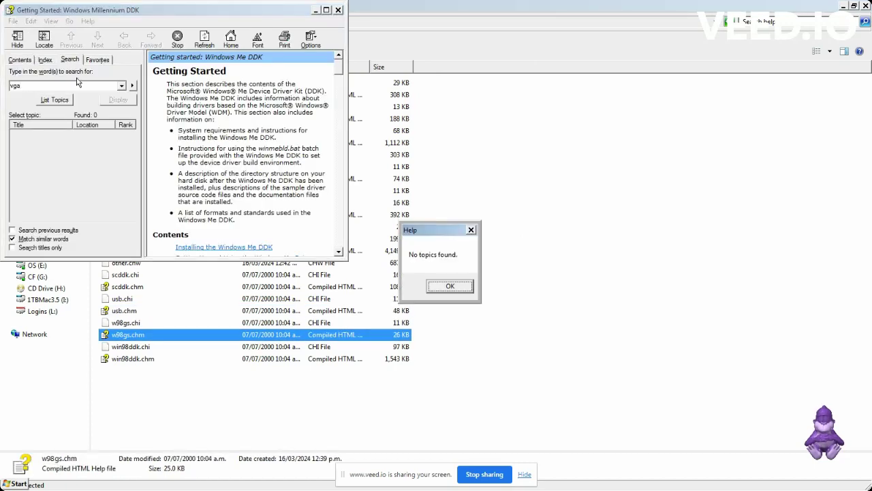
{"action": "key", "text": "Escape"}
{"action": "key", "text": "Escape"}
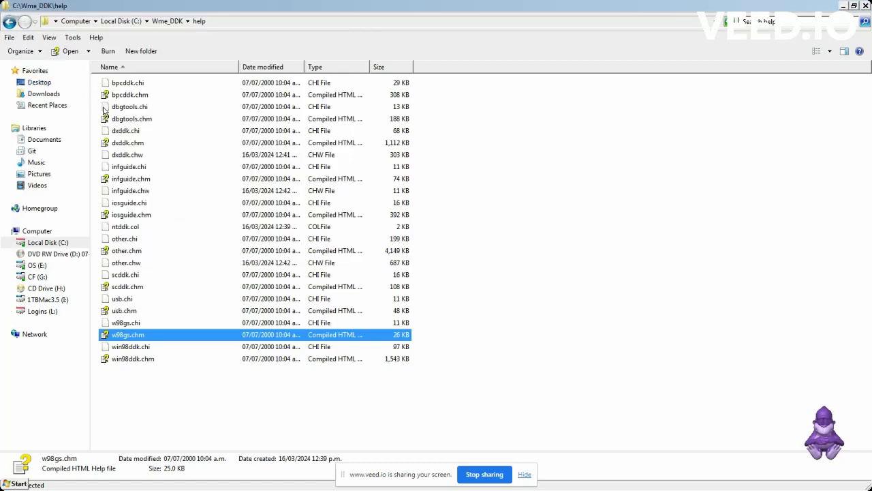
Step: Open win98ddk.chm, search the WDM Drivers help for "vga", and display the glossary topic "R"
{"action": "key", "text": "Down"}
{"action": "key", "text": "Return"}
{"action": "left_click", "coordinate": [80, 60]}
{"action": "type", "text": "v"}
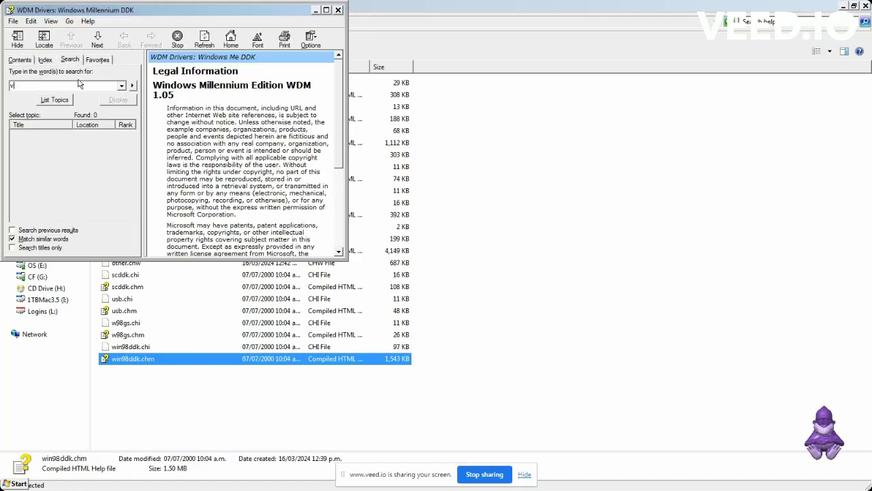
{"action": "type", "text": "ga"}
{"action": "key", "text": "Return"}
{"action": "double_click", "coordinate": [74, 142]}
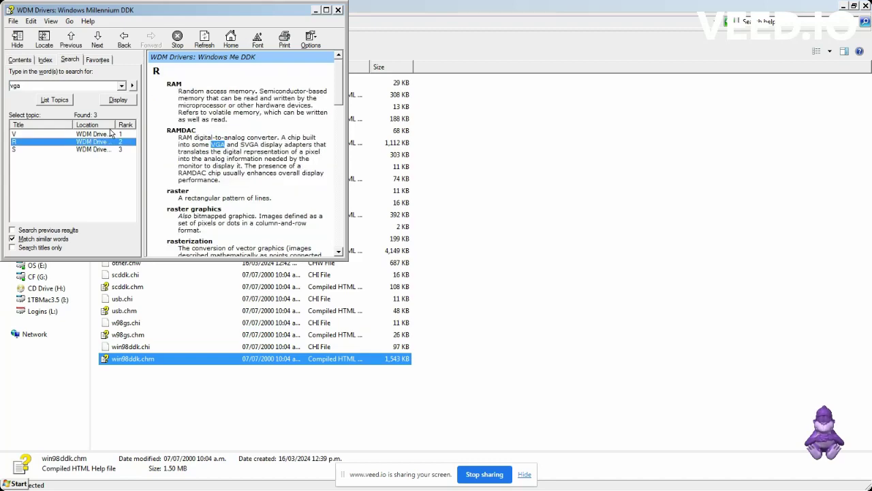
Step: Display the glossary topics "S" and "V" in the WDM Drivers help, examine the VGA mention under "V", and close the help
{"action": "double_click", "coordinate": [55, 150]}
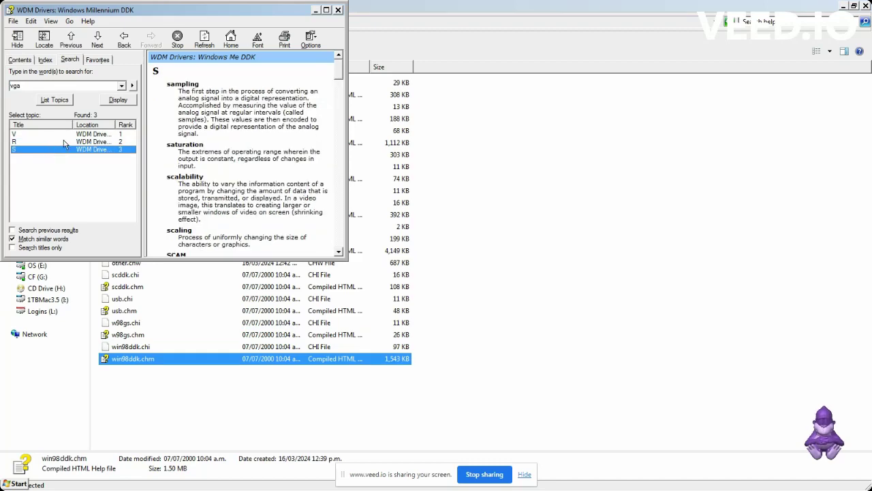
{"action": "double_click", "coordinate": [71, 135]}
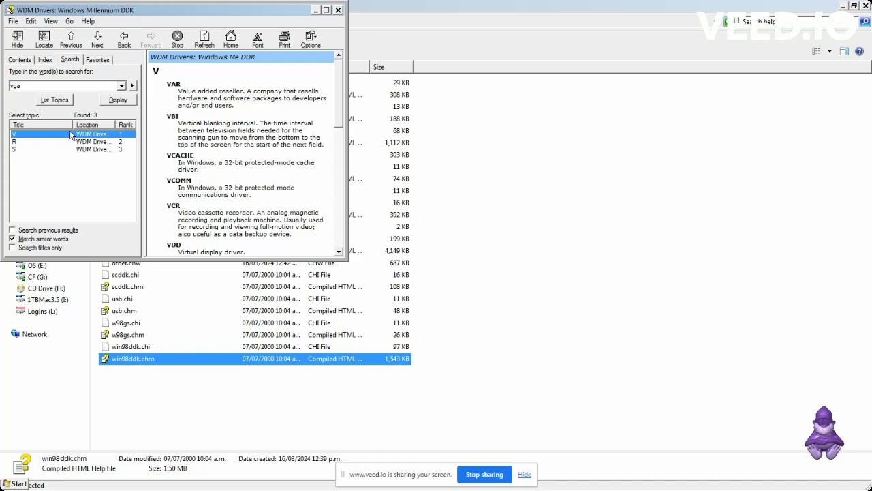
{"action": "left_click", "coordinate": [181, 206]}
{"action": "scroll", "coordinate": [181, 207], "scroll_direction": "down", "scroll_amount": 10}
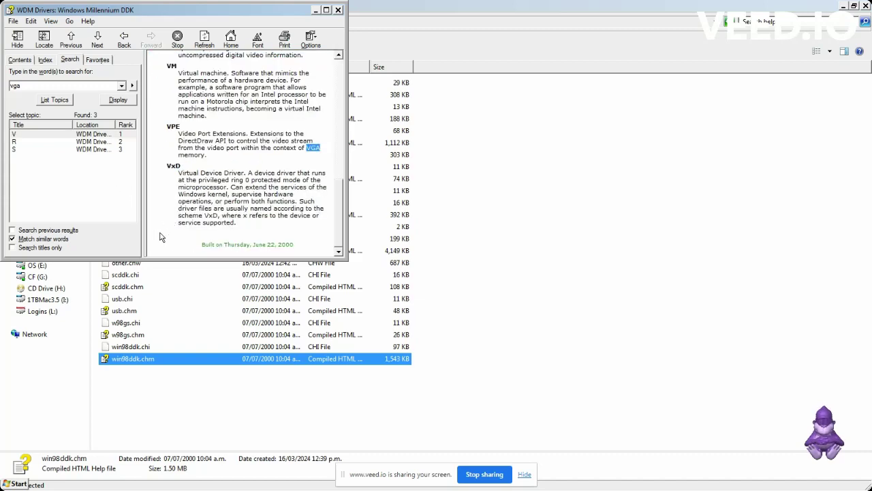
{"action": "key", "text": "alt+F4"}
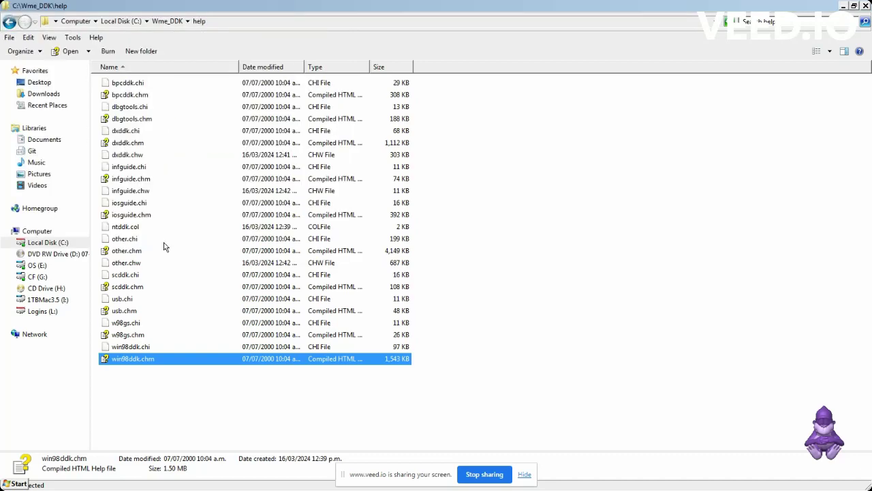
{"action": "key", "text": "alt+Tab"}
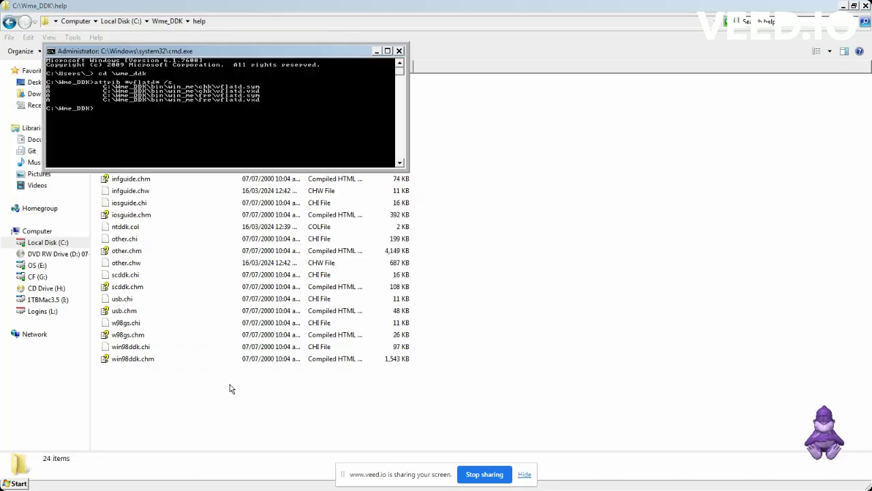
{"action": "key", "text": "alt+Tab"}
{"action": "key", "text": "alt+Tab"}
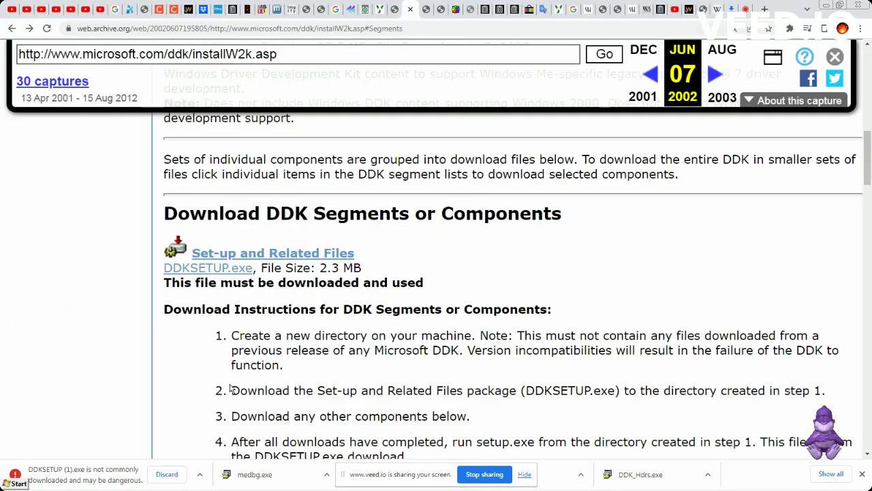
{"action": "key", "text": "alt+Tab"}
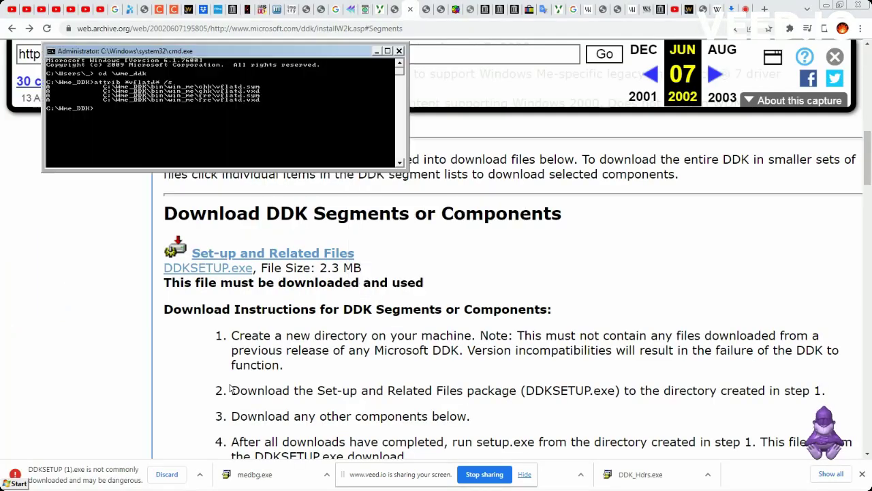
{"action": "key", "text": "alt+Tab"}
{"action": "key", "text": "alt+Tab"}
{"action": "key", "text": "alt+Tab"}
{"action": "key", "text": "alt+Tab"}
{"action": "key", "text": "alt+Tab"}
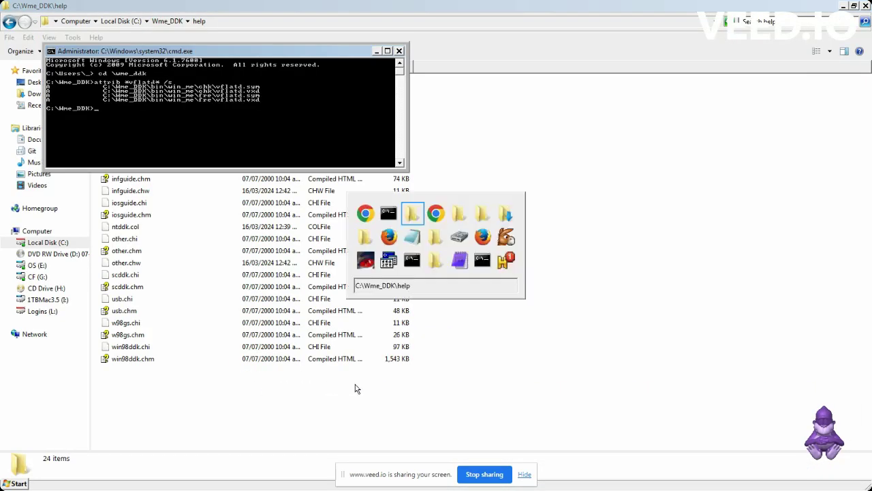